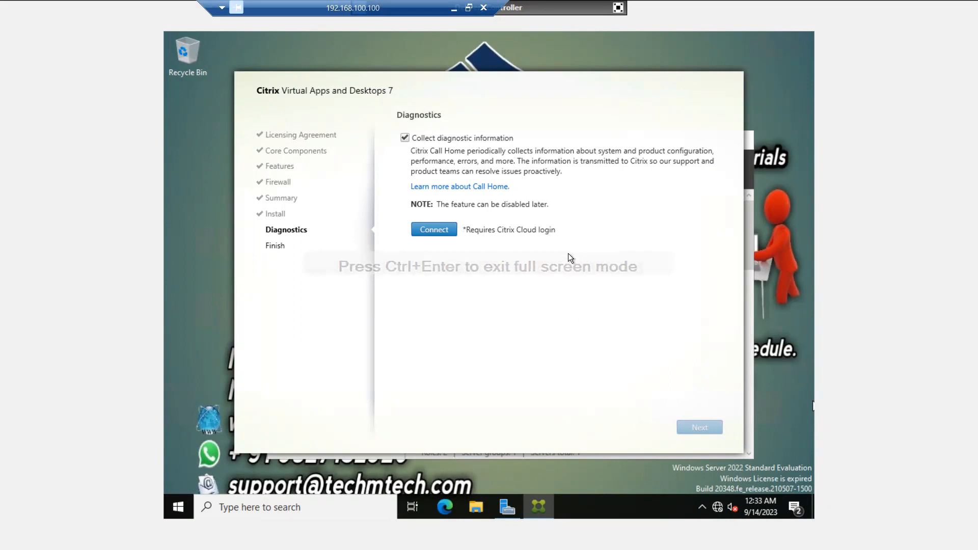
Turn off 'Collect diagnostic information' and finish the installation with 'Launch Studio' left checked
click(405, 138)
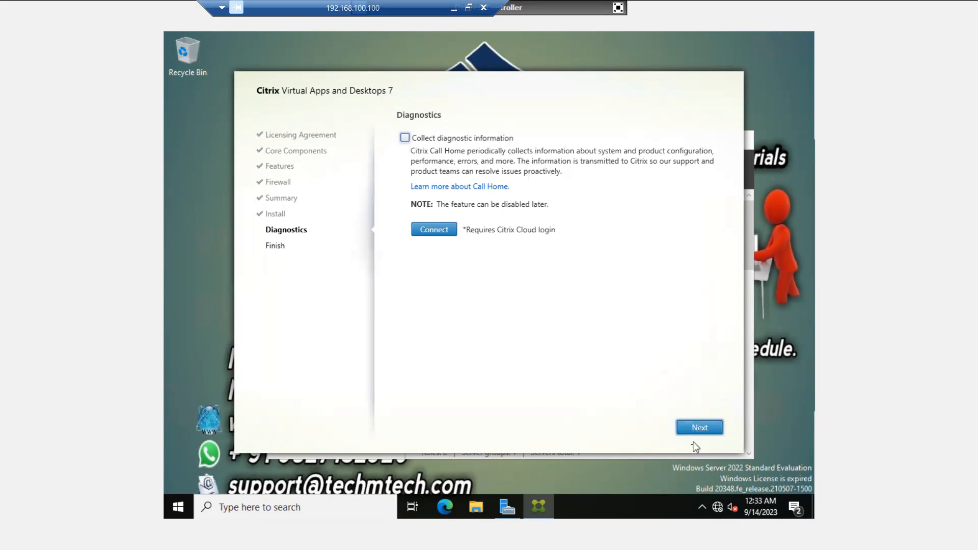
click(700, 428)
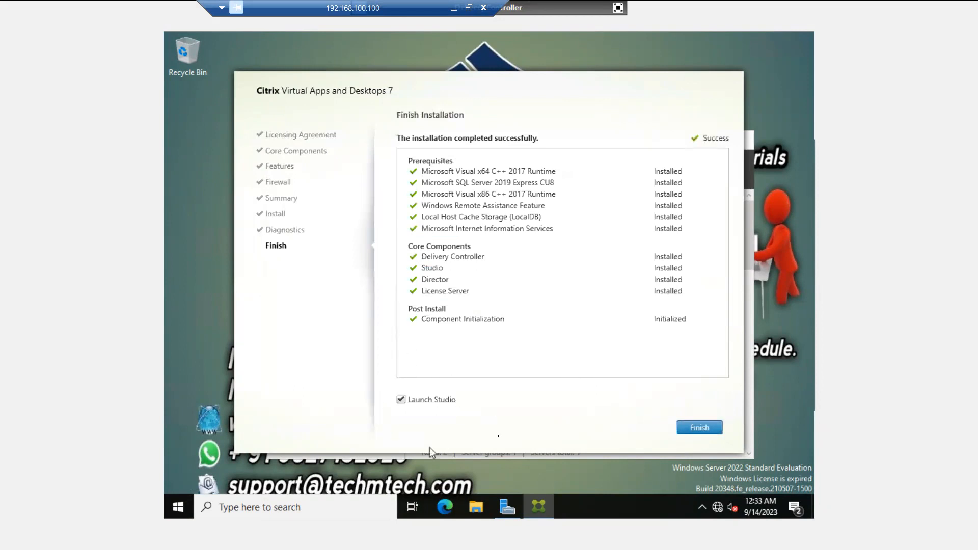
click(707, 429)
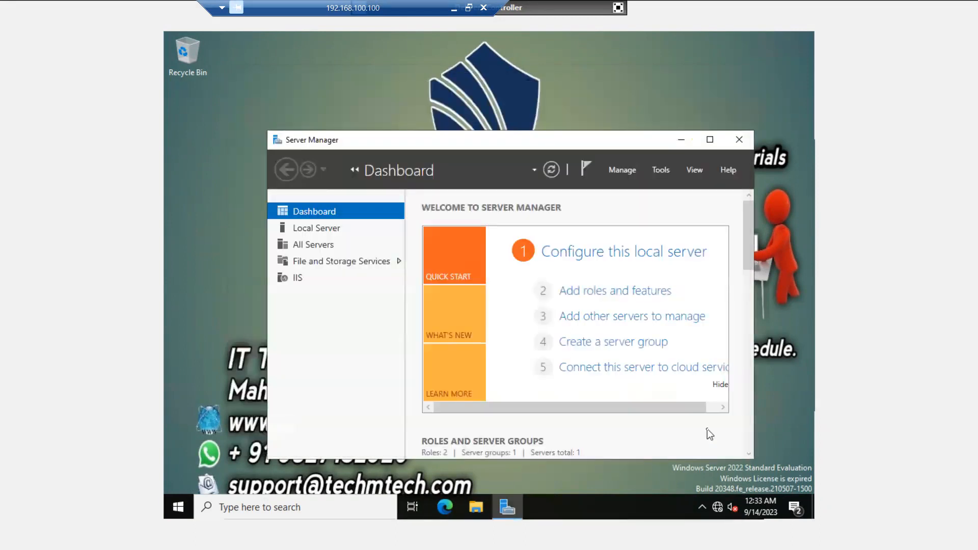
Open slide 4 of the presentation and highlight the Core components and Configure Citrix Hypervisor items
click(683, 140)
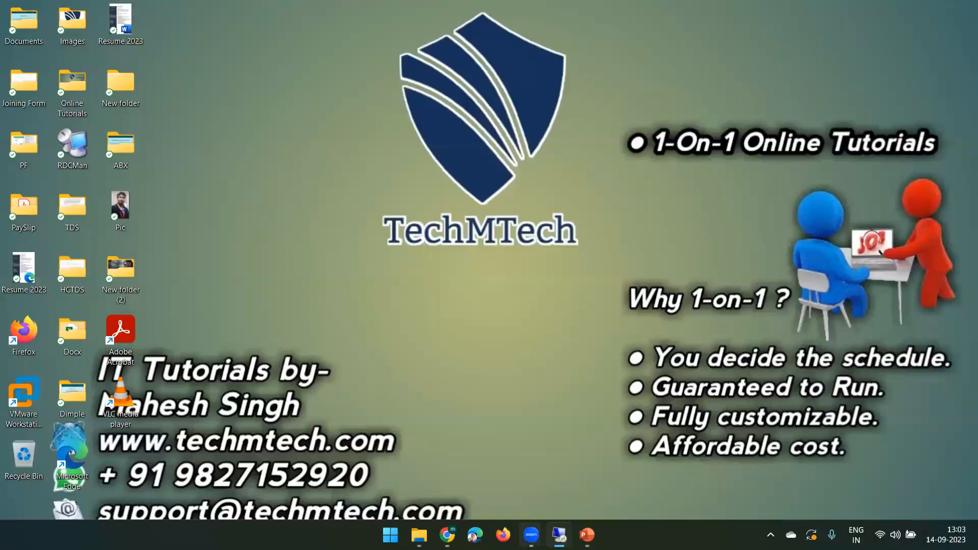
click(587, 534)
click(86, 318)
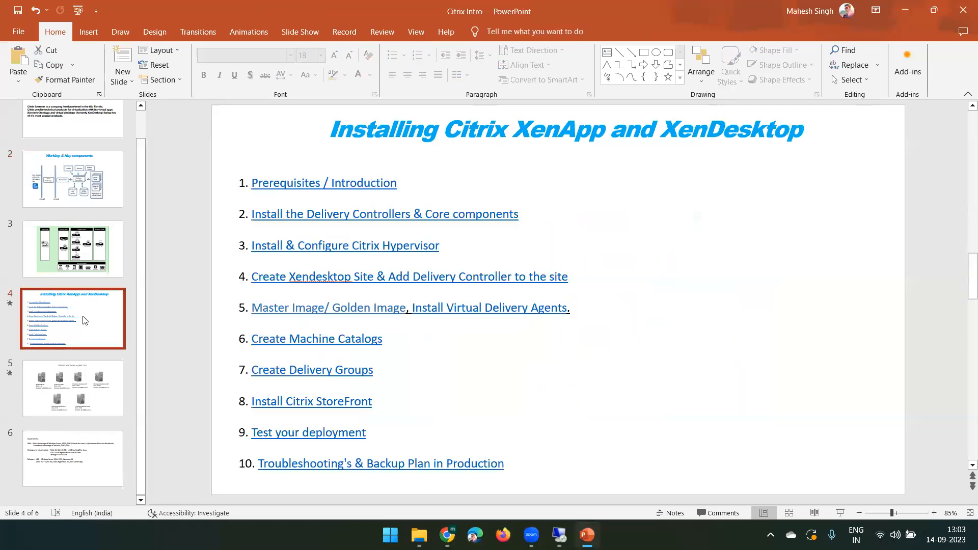
drag(534, 216, 282, 207)
drag(442, 246, 299, 247)
Highlight the Create Xendesktop Site agenda item, then minimize PowerPoint and return to the remote session
click(559, 535)
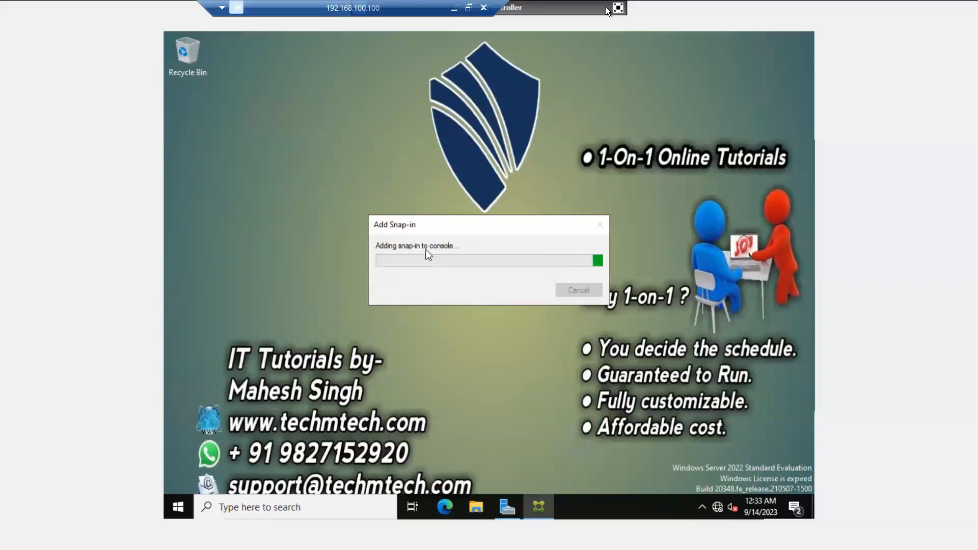
click(618, 7)
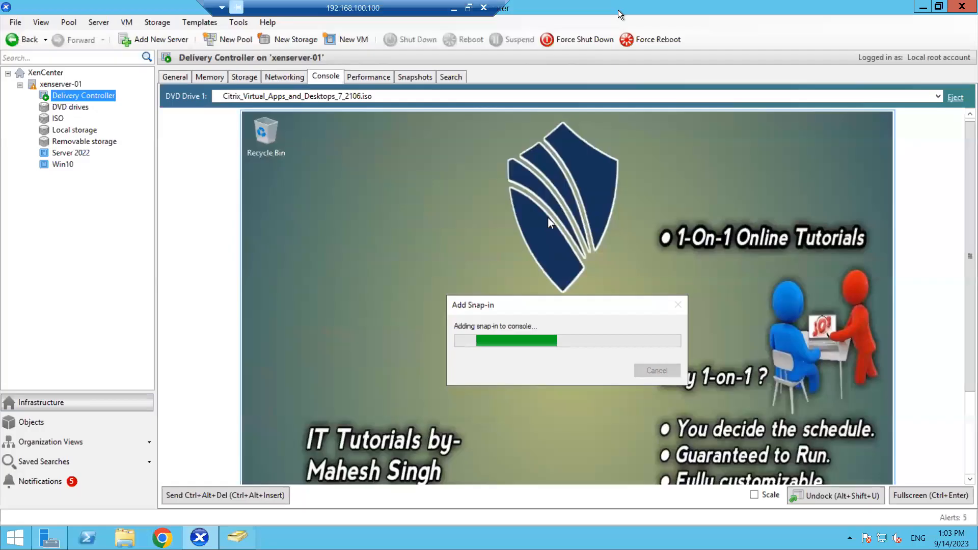
click(453, 7)
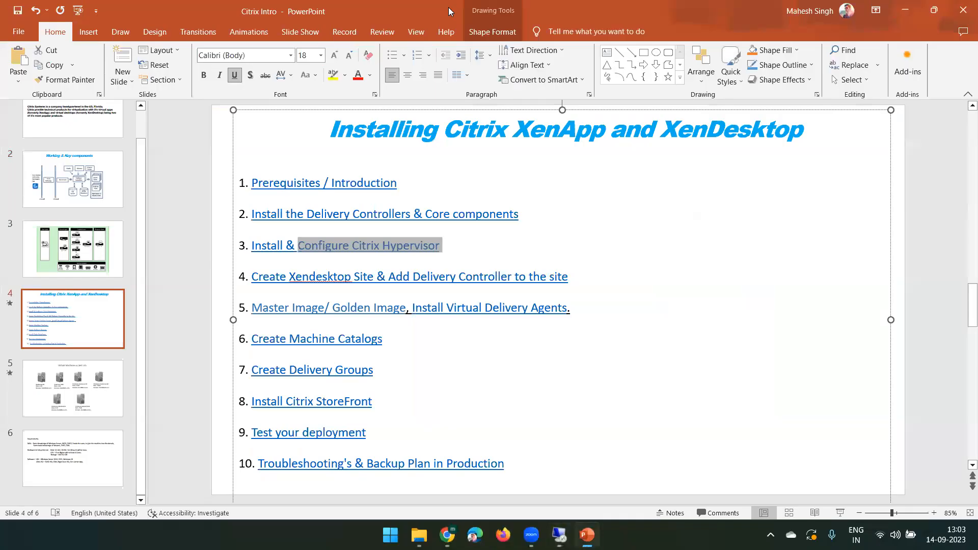
drag(582, 276, 250, 276)
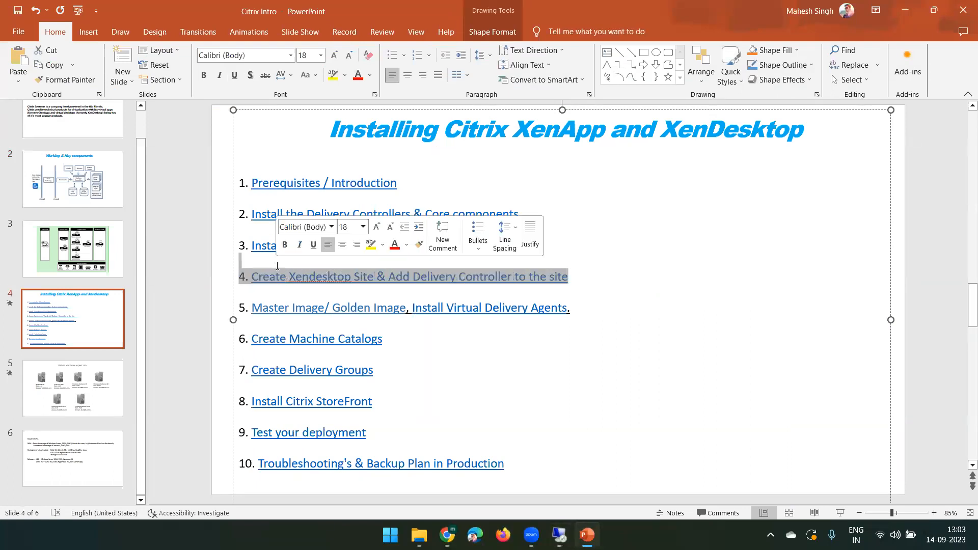
click(636, 235)
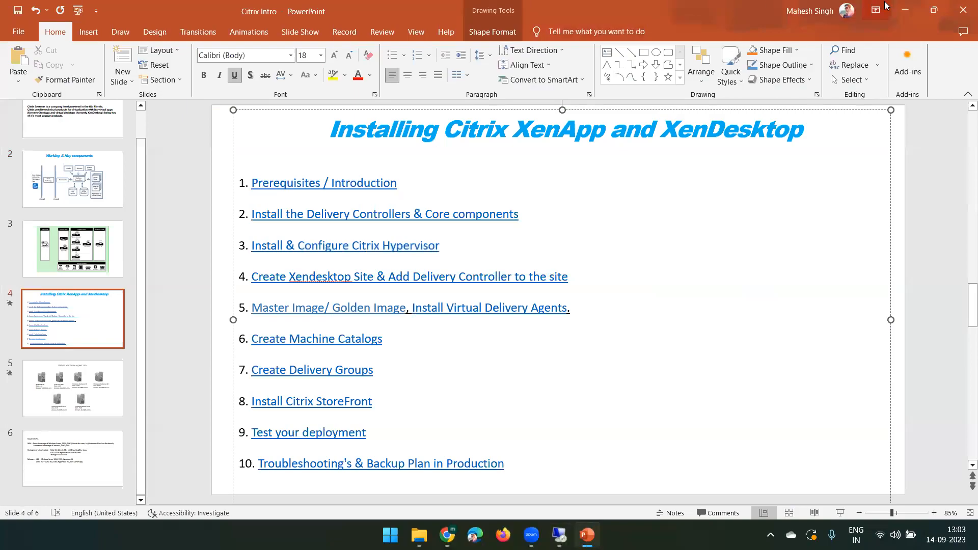
click(905, 10)
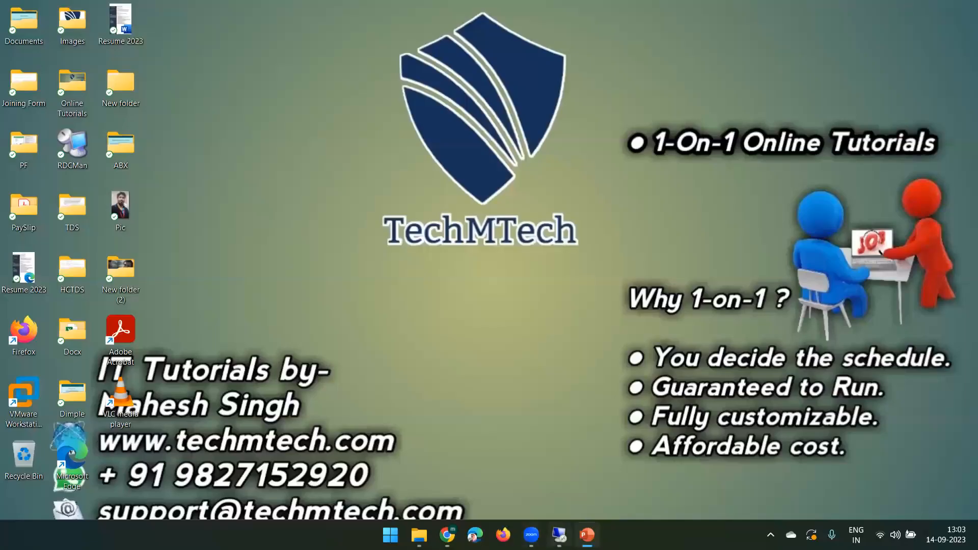
click(559, 535)
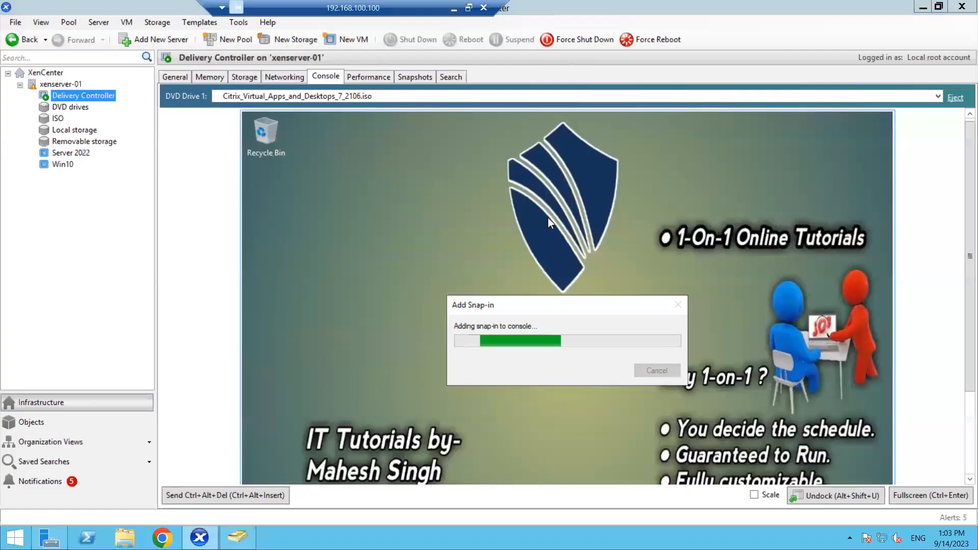
Scale the VM console and check the controller VM's CPU and memory in Task Manager
click(754, 495)
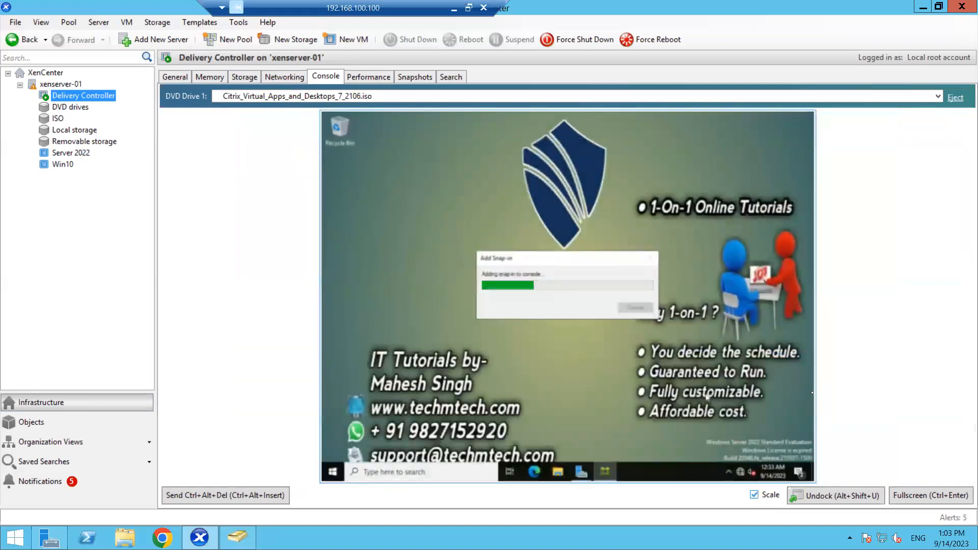
right_click(648, 474)
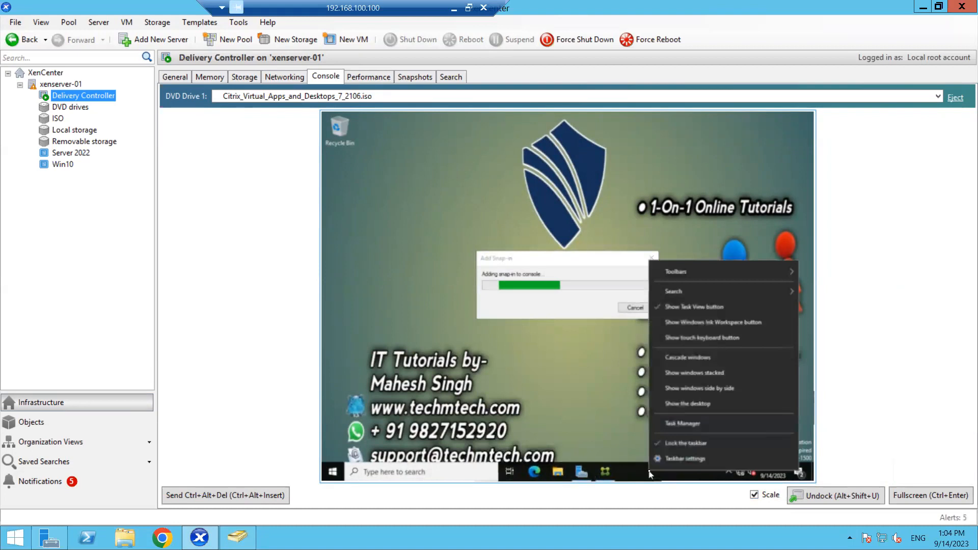
click(665, 425)
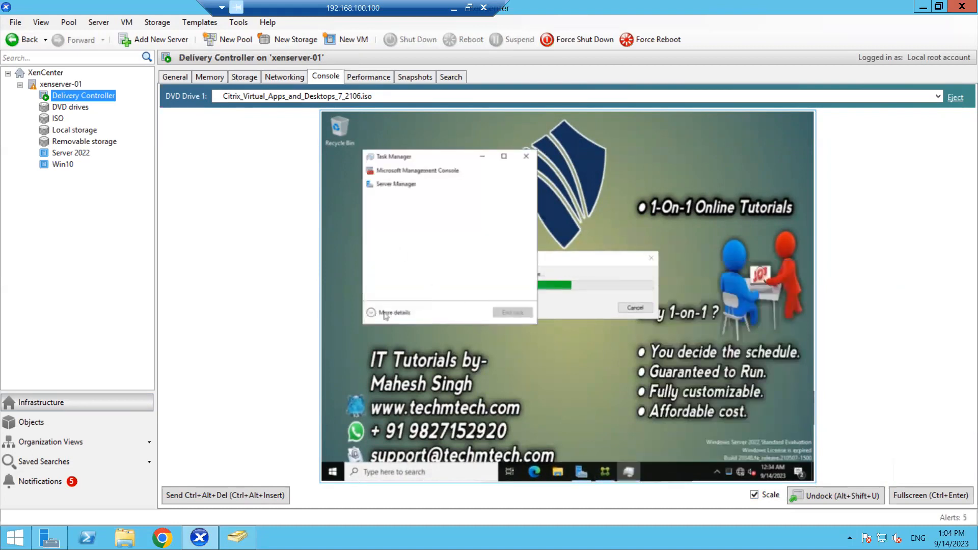
click(371, 312)
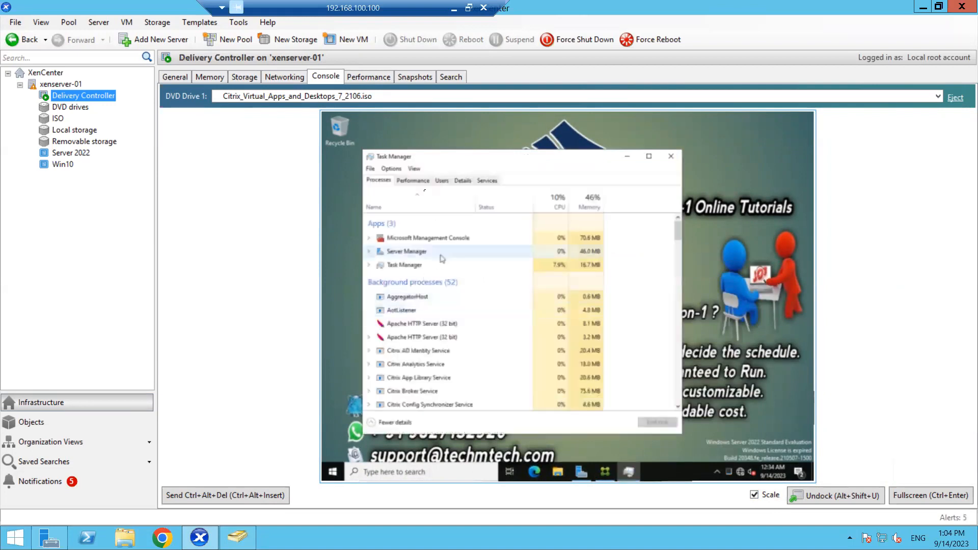
click(420, 183)
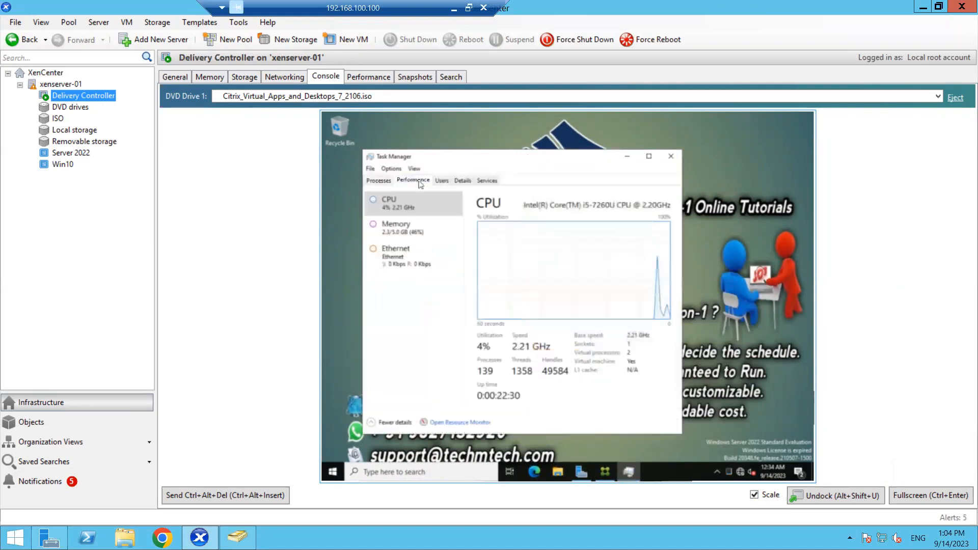
click(416, 234)
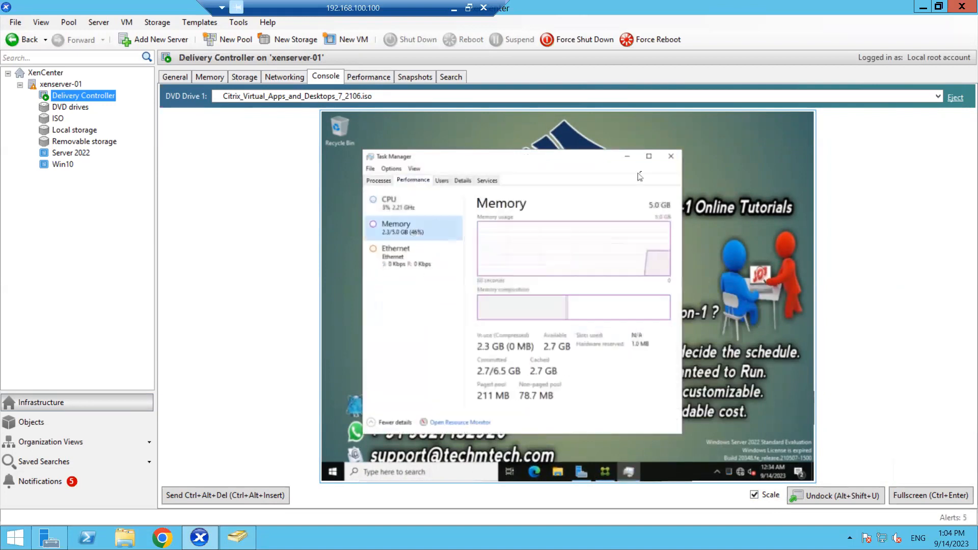
Close Task Manager and return the VM console to unscaled full screen
click(671, 158)
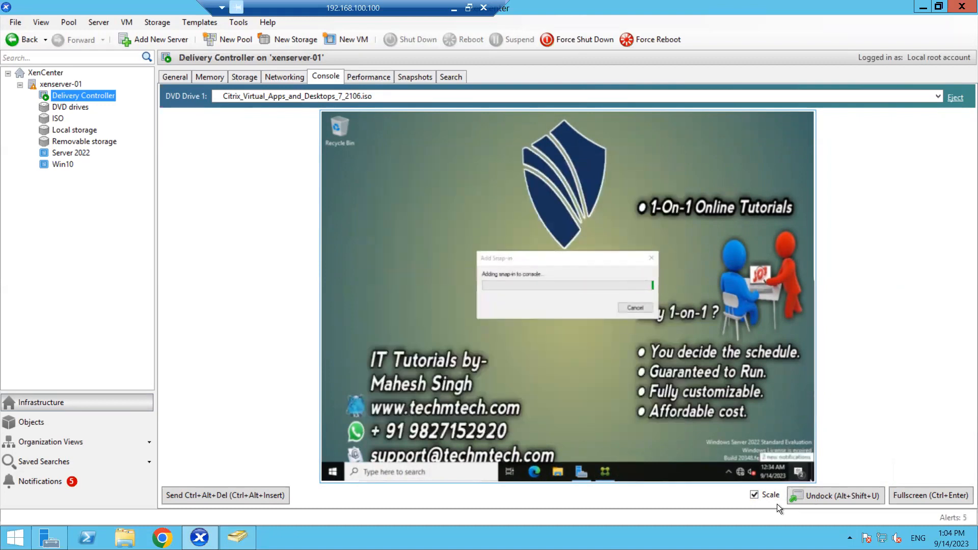
click(755, 495)
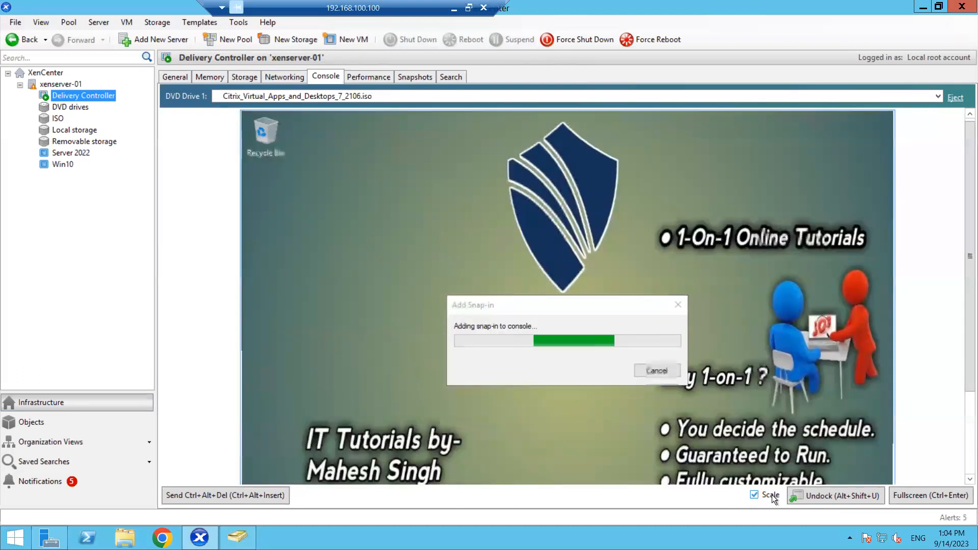
click(924, 495)
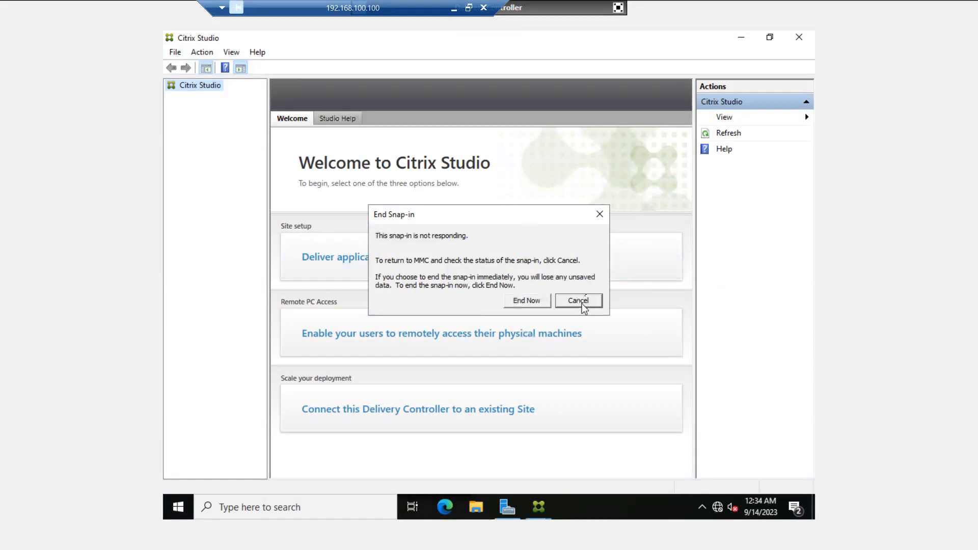
Close the End Snap-in 'not responding' dialog and wait on the Studio Welcome page
click(601, 214)
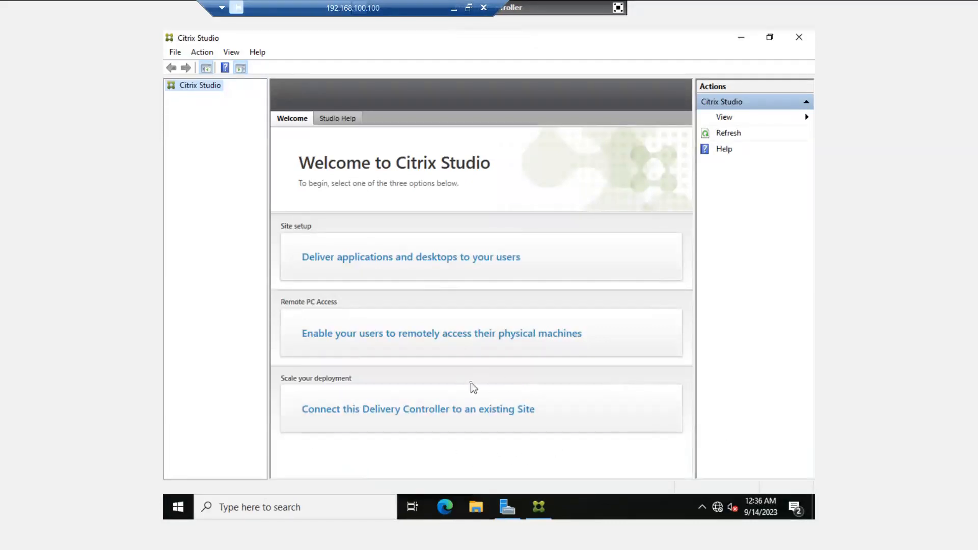
Choose 'Deliver applications and desktops to your users' and name the fully configured Site Indore
click(372, 249)
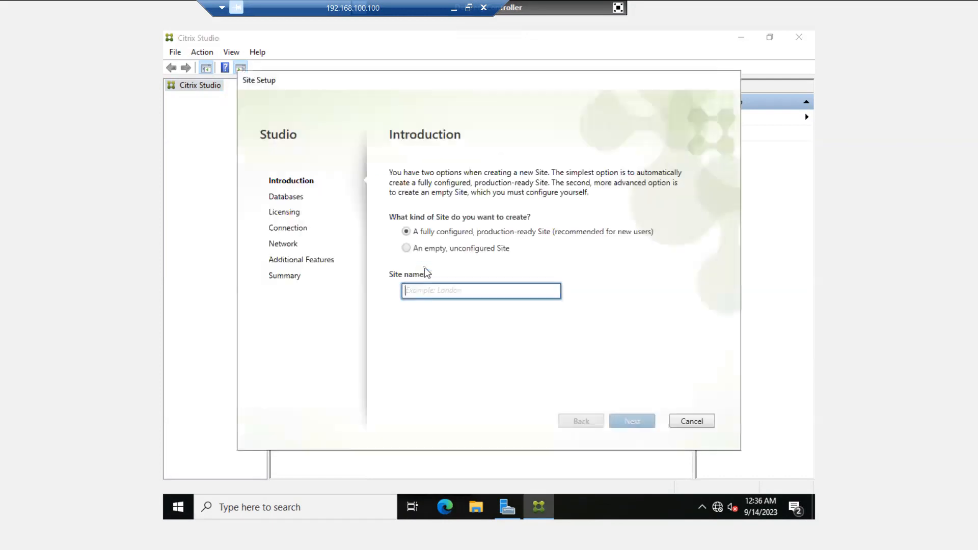
click(434, 292)
text(Ind)
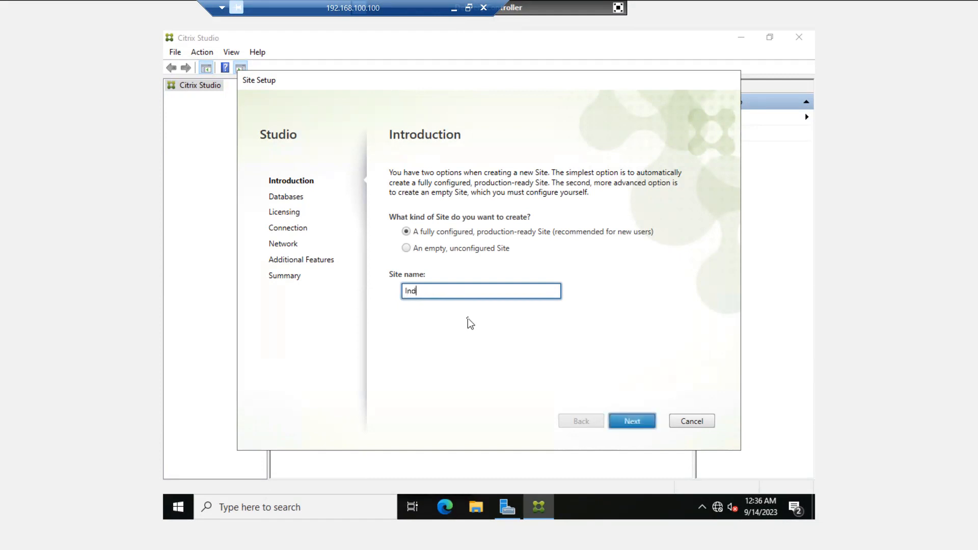
text(ore-HO)
key(BackSpace)
key(BackSpace)
key(BackSpace)
click(626, 423)
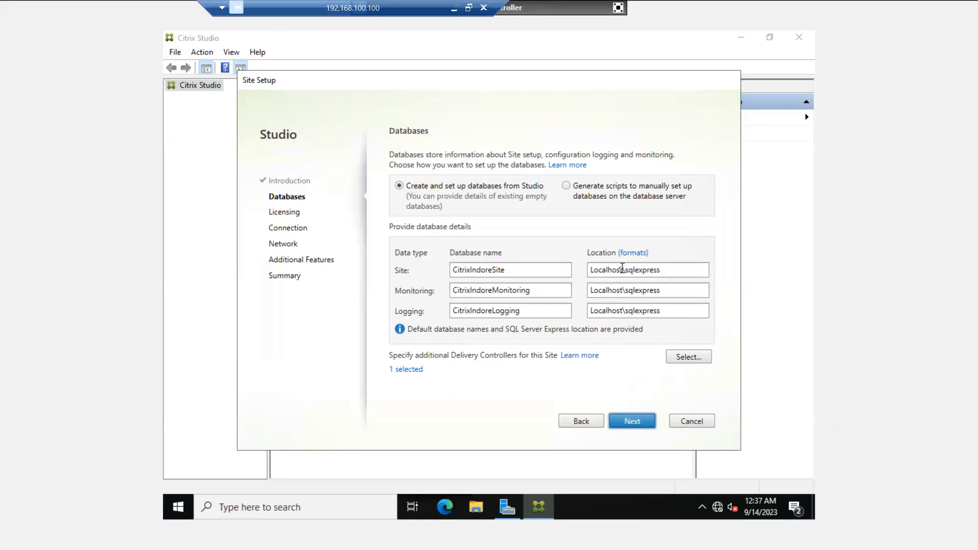
drag(621, 269, 593, 273)
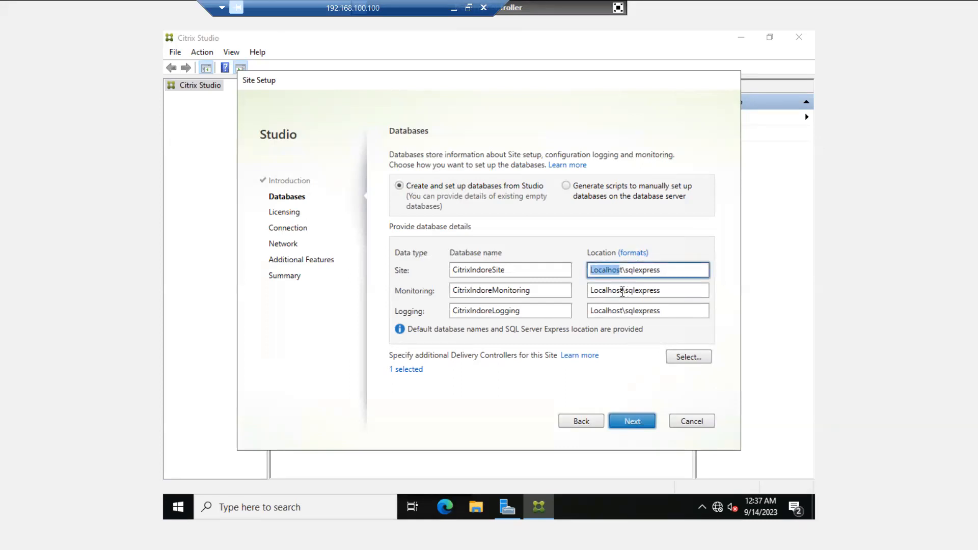
drag(622, 292, 597, 294)
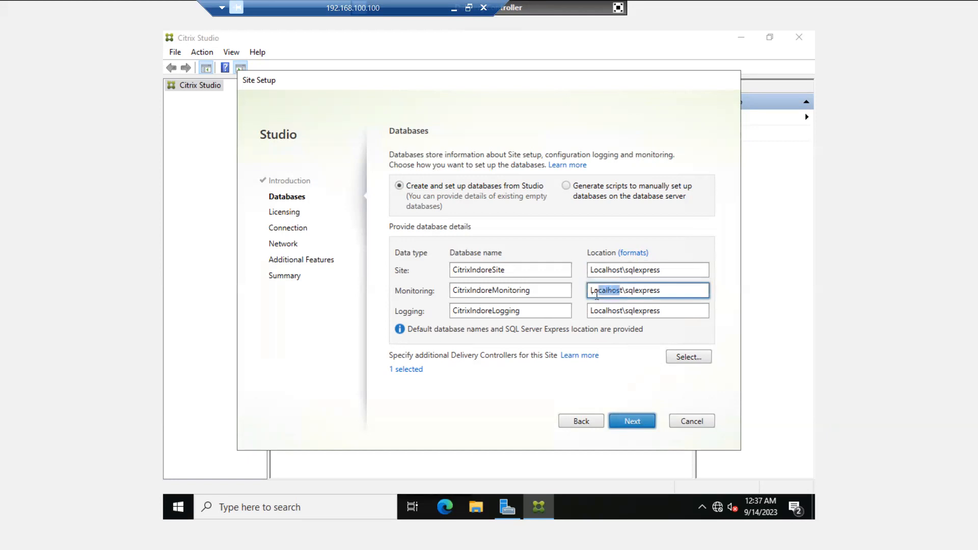
click(622, 311)
drag(622, 311, 588, 311)
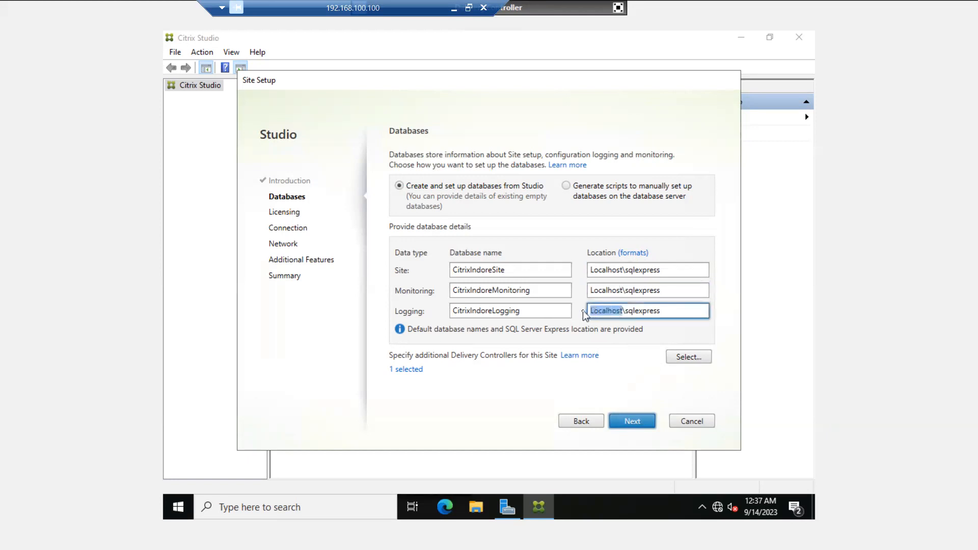
double_click(606, 270)
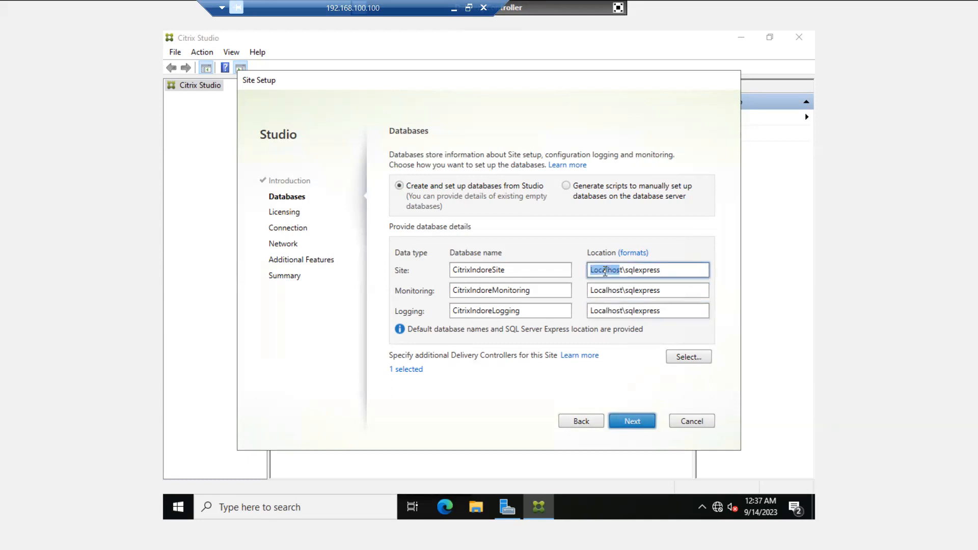
click(522, 270)
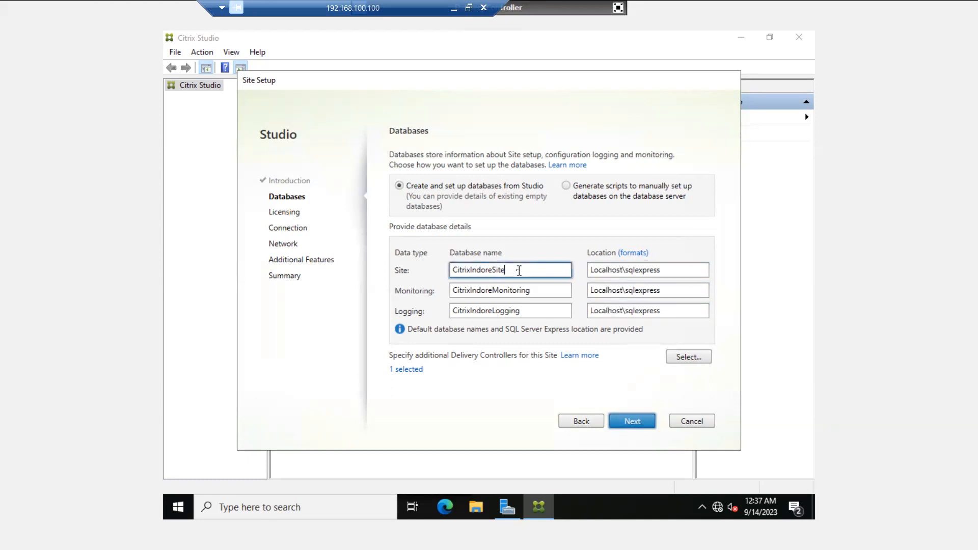
click(539, 291)
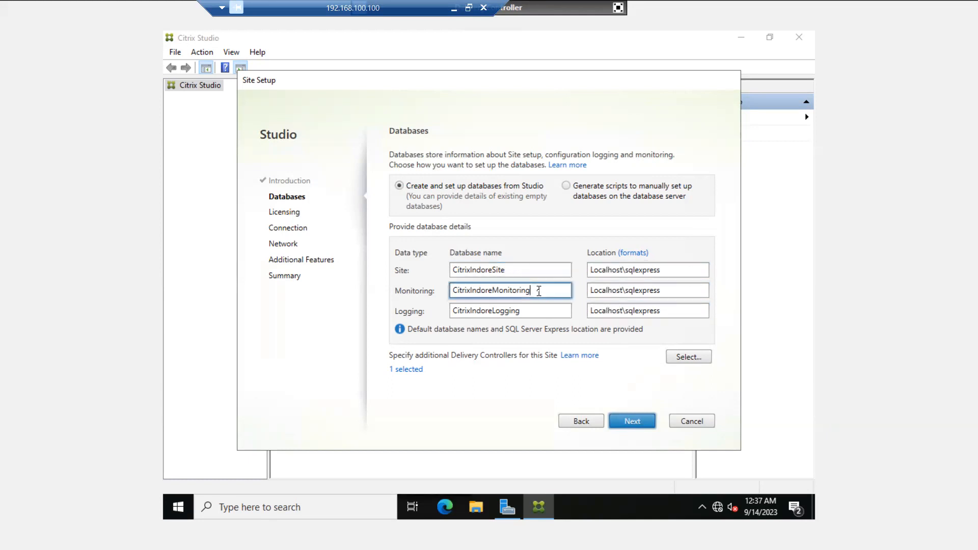
click(520, 270)
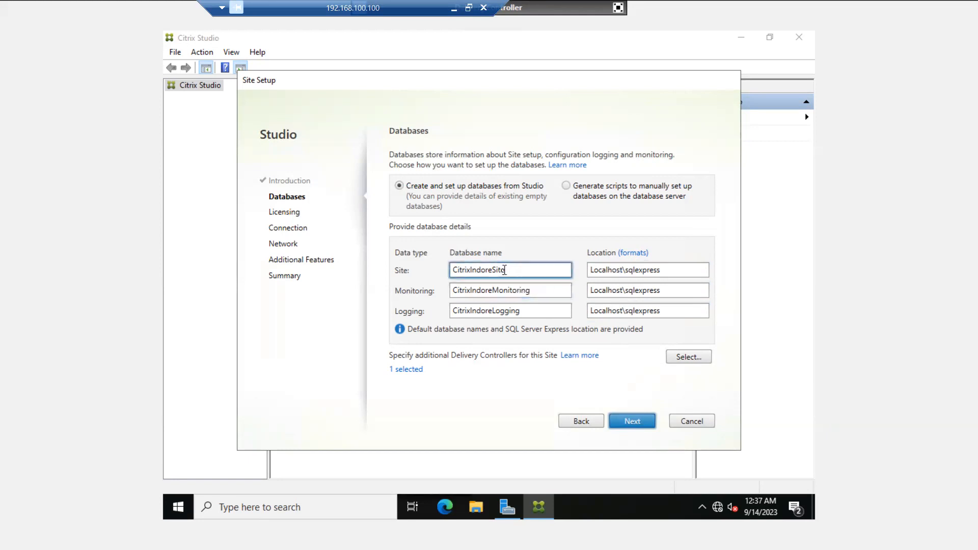
double_click(500, 270)
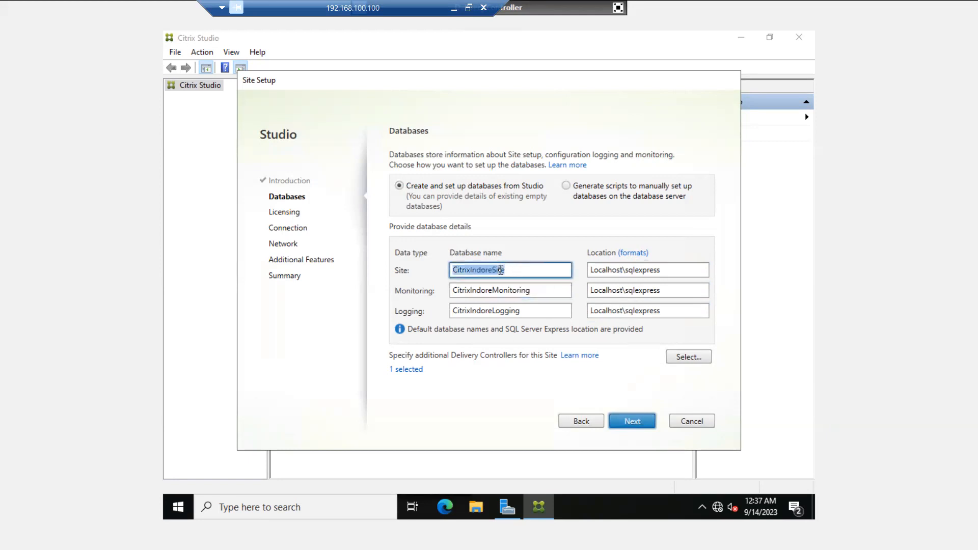
double_click(517, 292)
double_click(512, 310)
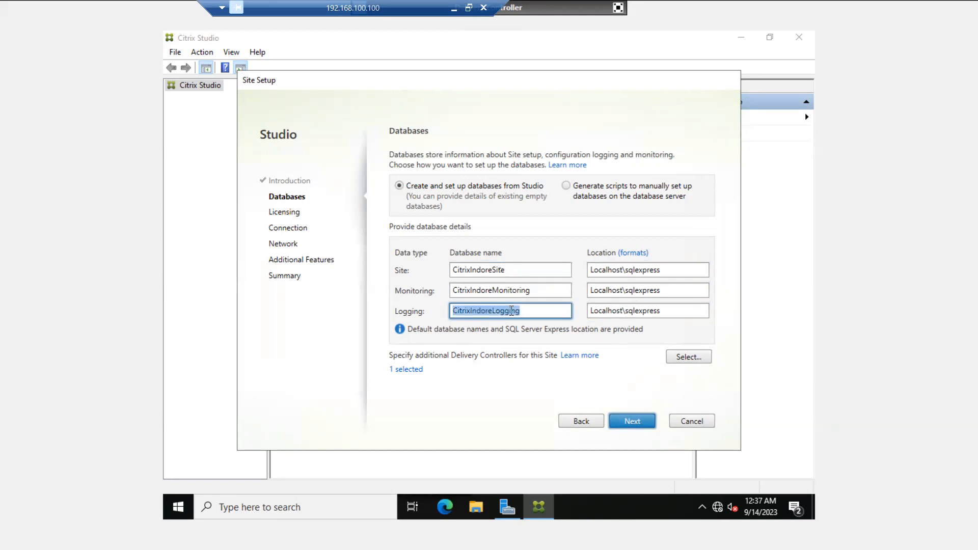
double_click(502, 269)
click(512, 271)
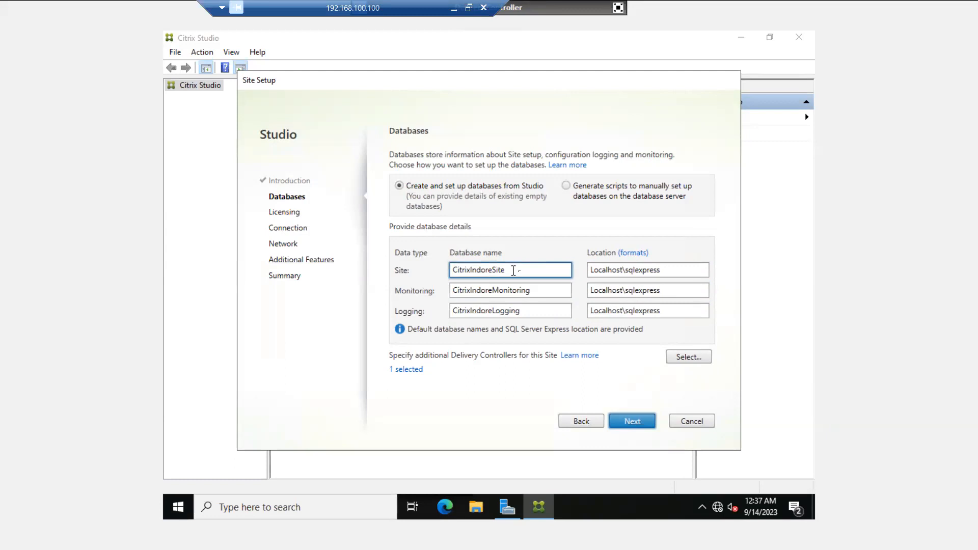
drag(526, 271, 454, 270)
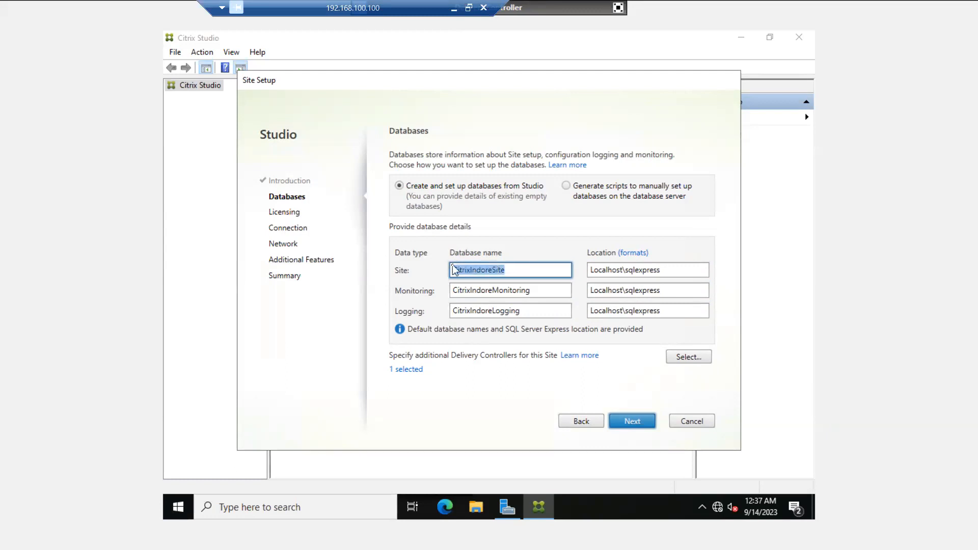
double_click(514, 291)
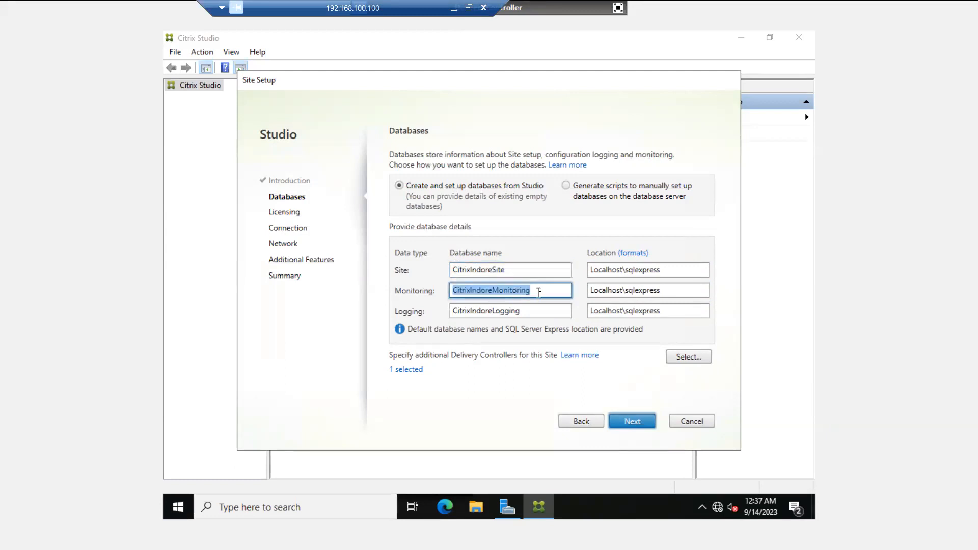
click(544, 291)
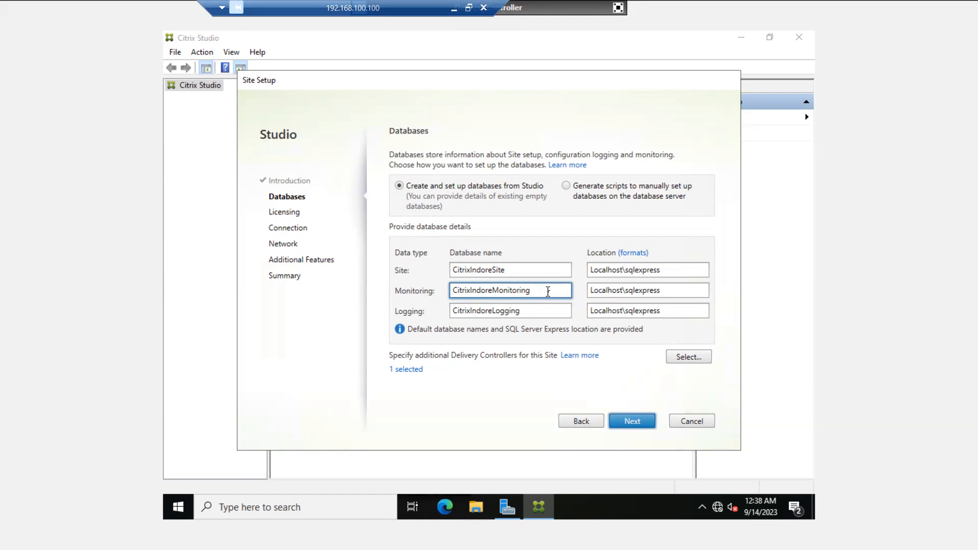
drag(554, 292, 439, 289)
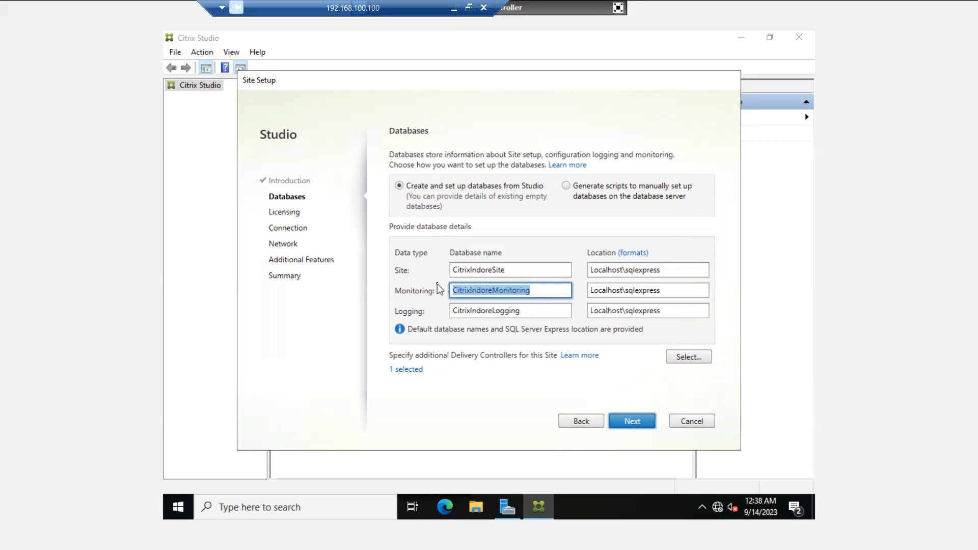
double_click(511, 315)
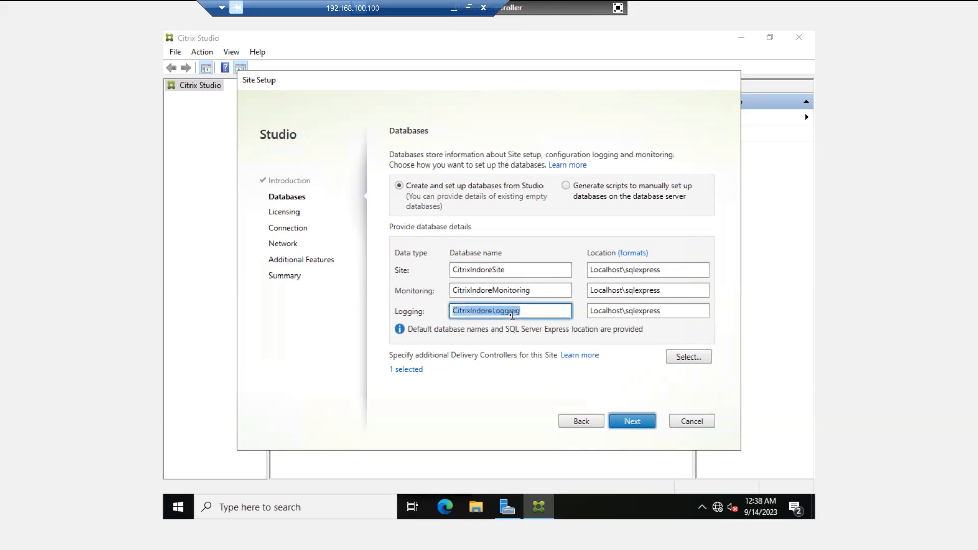
click(510, 312)
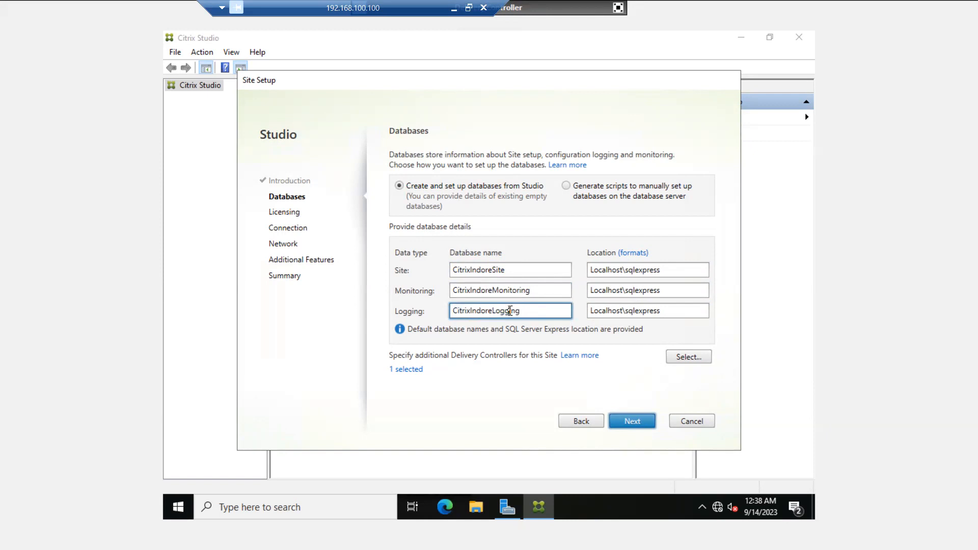
double_click(510, 311)
click(510, 311)
double_click(501, 311)
click(527, 312)
double_click(523, 312)
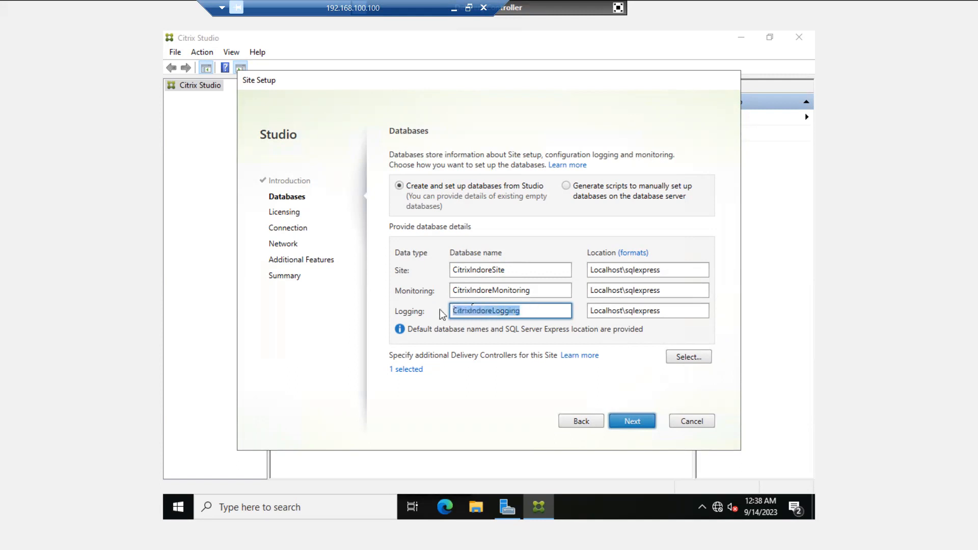
click(524, 312)
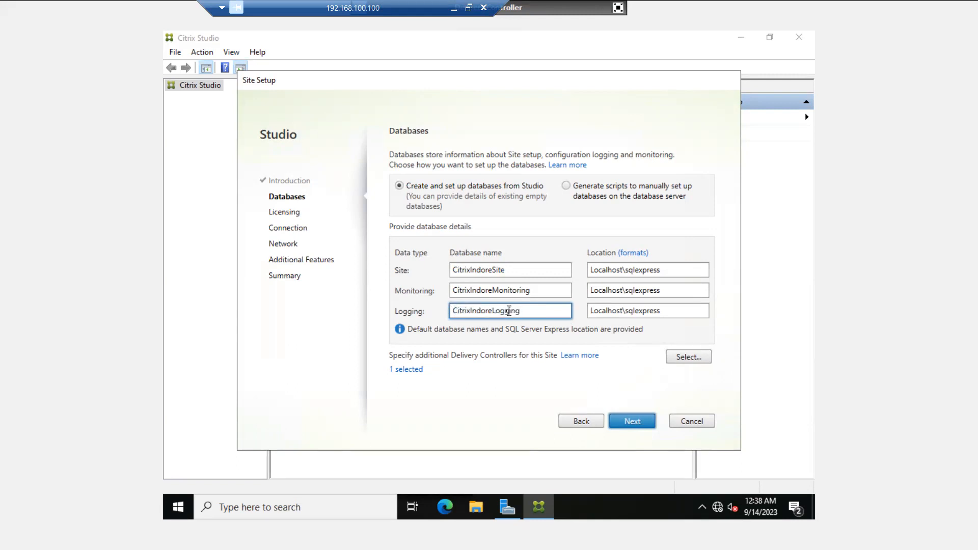
double_click(509, 311)
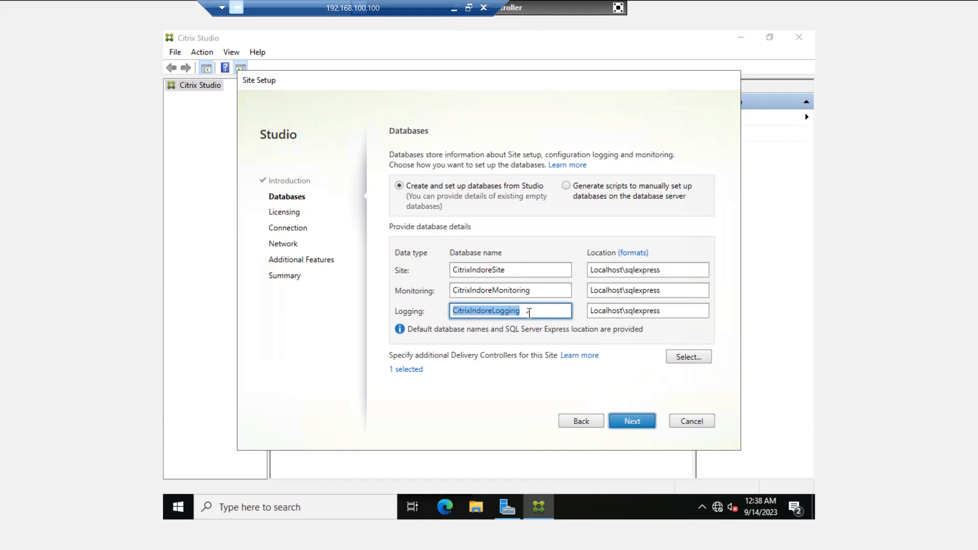
click(529, 313)
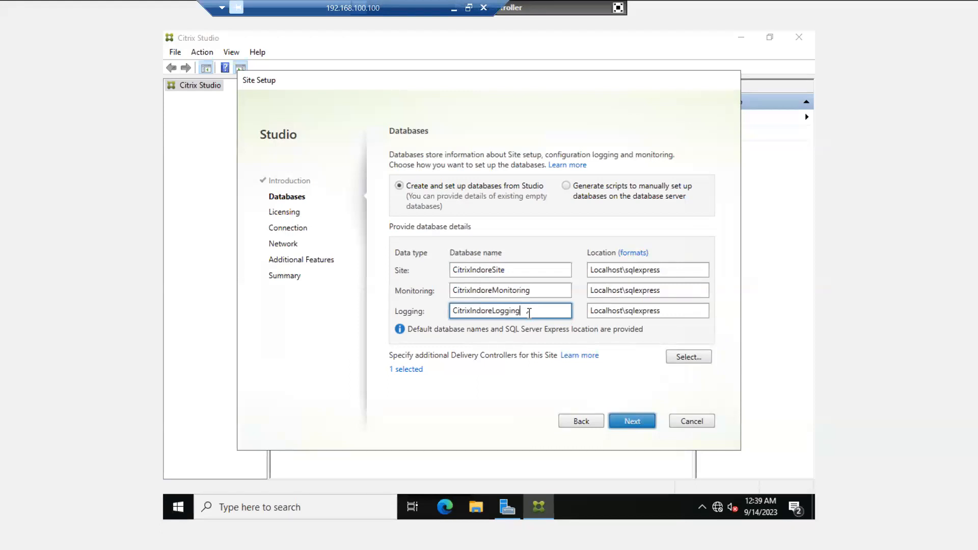
click(631, 426)
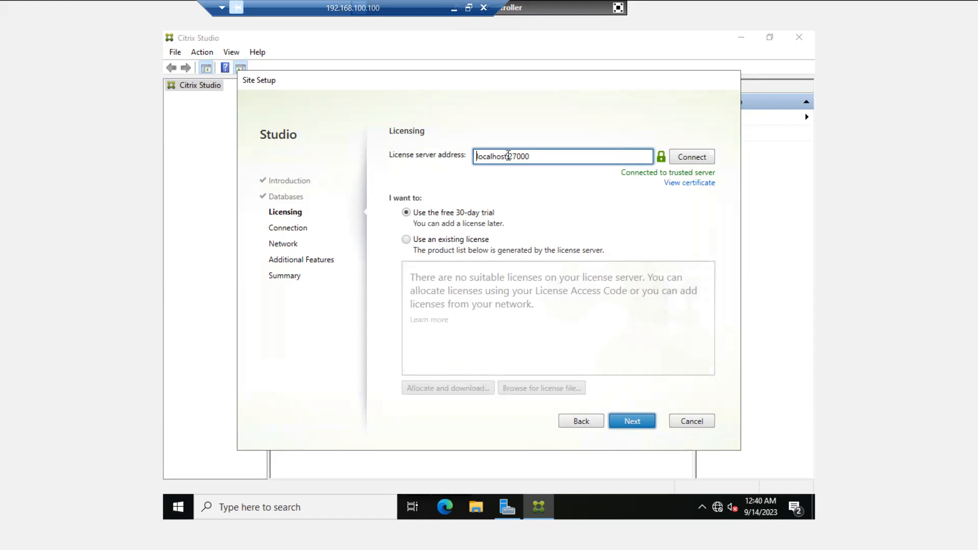
drag(508, 155, 469, 157)
click(548, 156)
drag(508, 155, 465, 162)
Select 'Use an existing license', open the Allocate Licenses window, then cancel without allocating
click(407, 239)
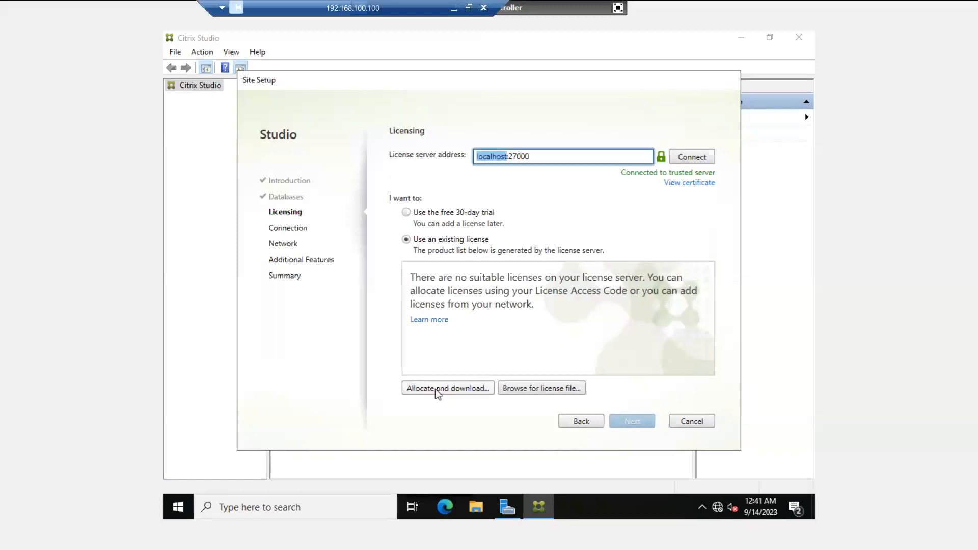
click(435, 389)
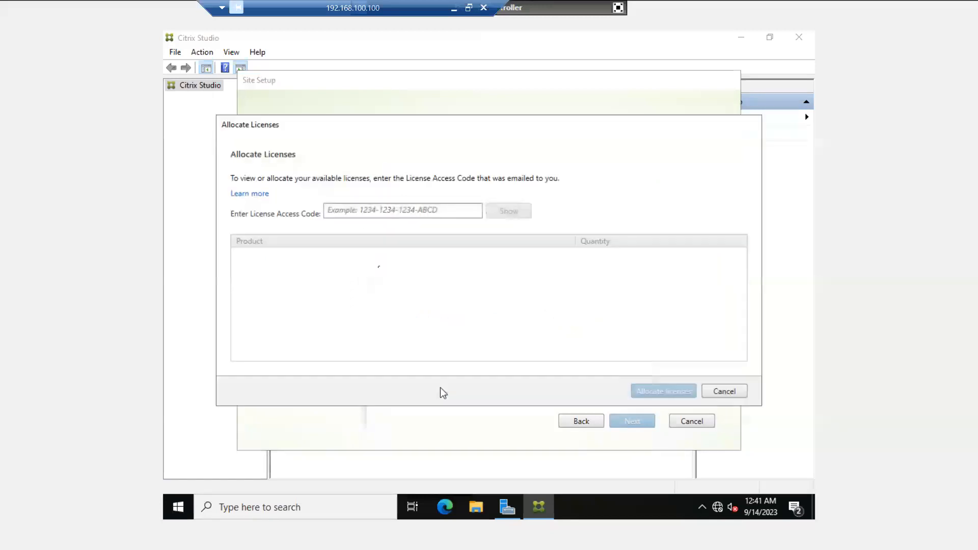
click(356, 211)
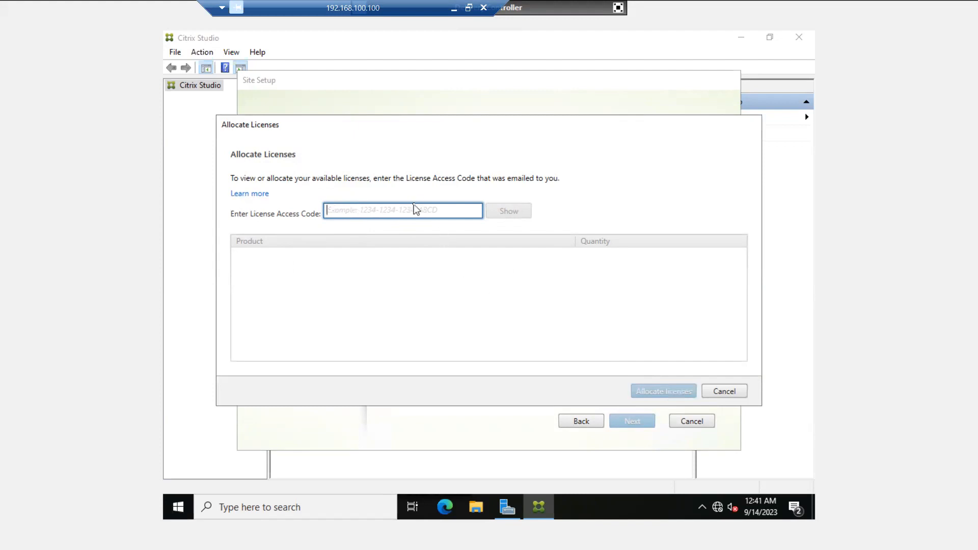
click(724, 390)
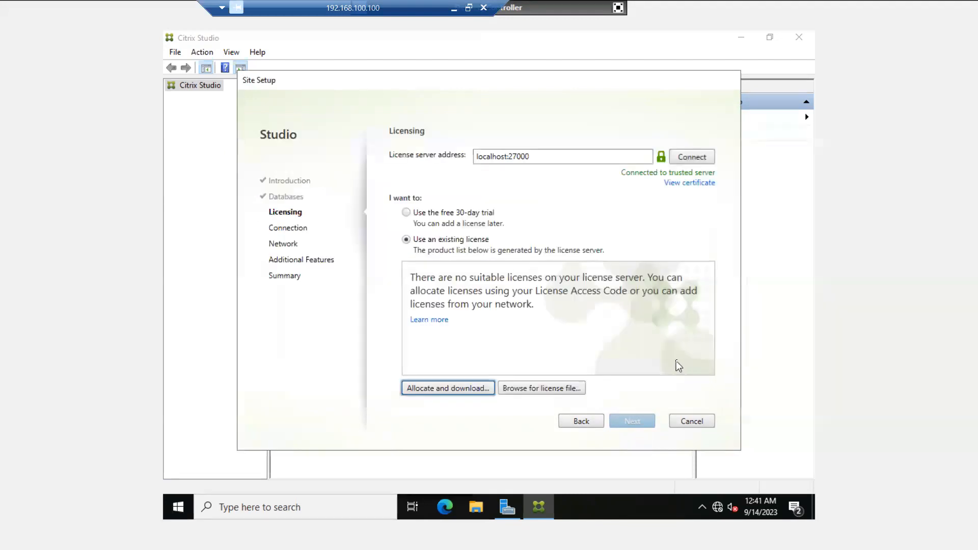
Select 'Use the free 30-day trial' licensing and advance to the Connection step
click(407, 212)
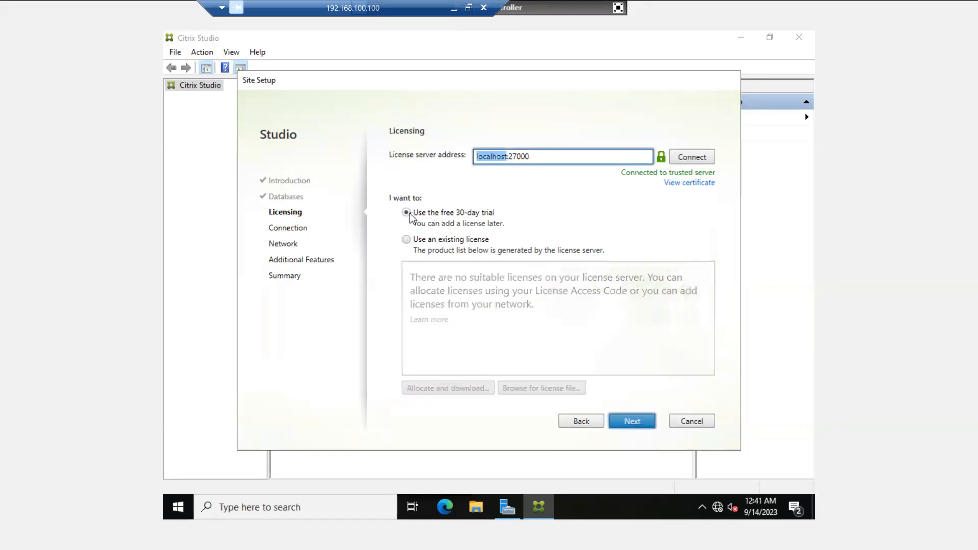
click(622, 416)
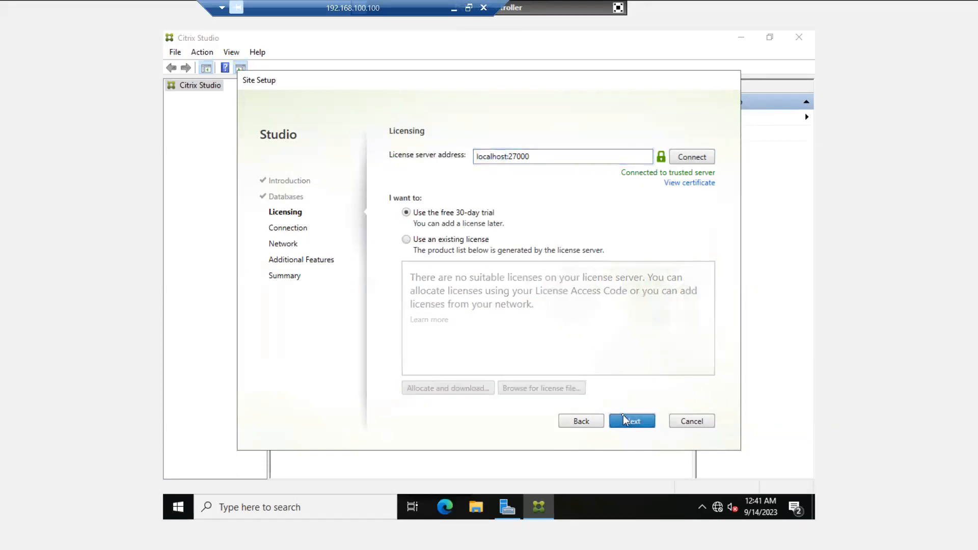
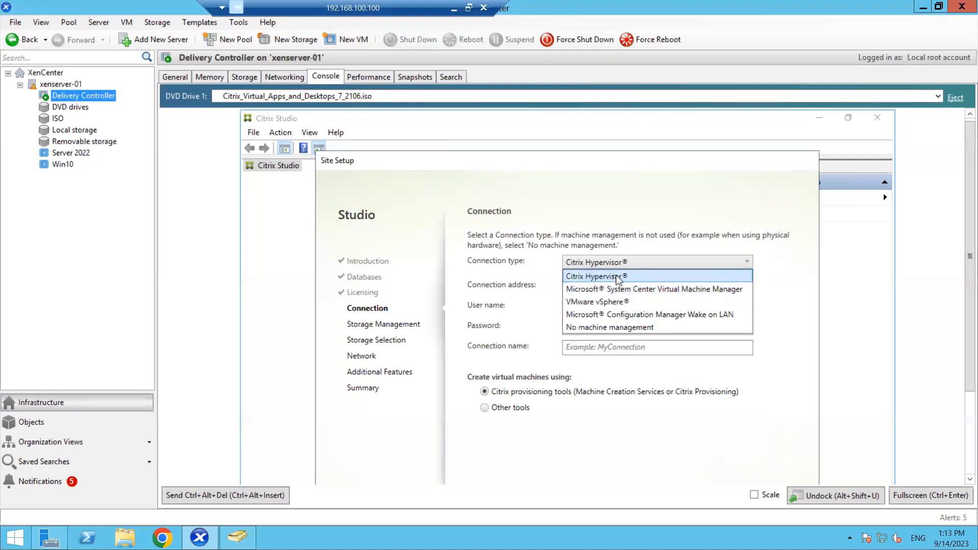
Keep Citrix Hypervisor as connection type after reading xenserver-01's IP, 192.168.10.101, on its console
click(595, 277)
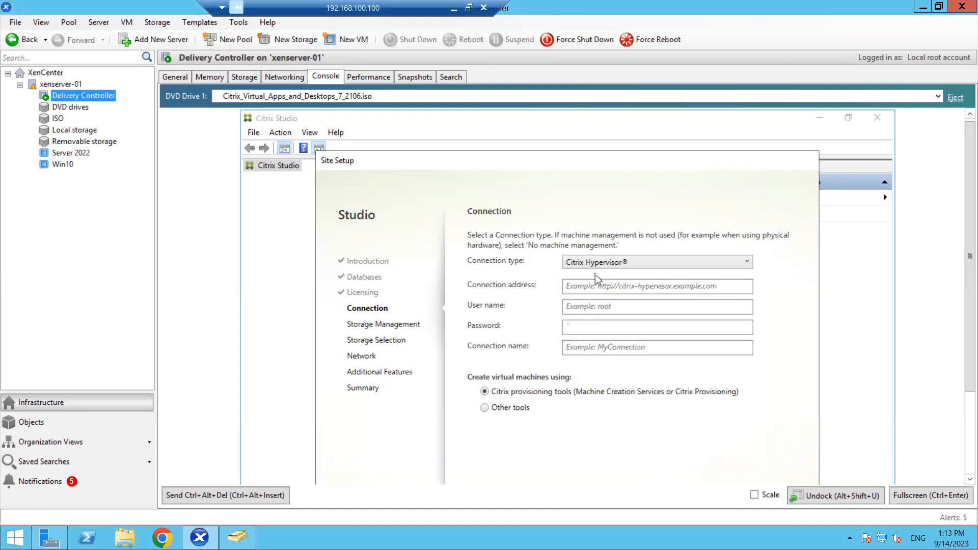
click(580, 290)
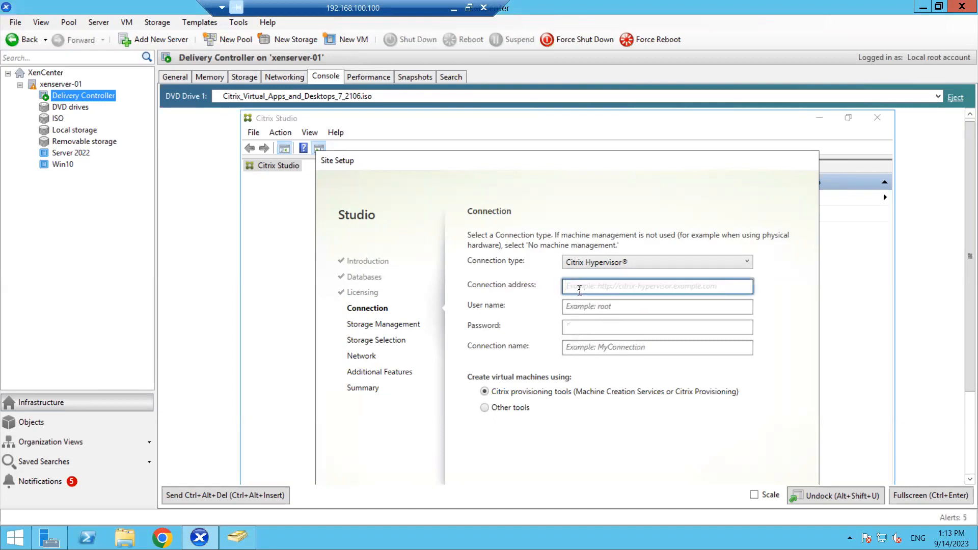
click(60, 83)
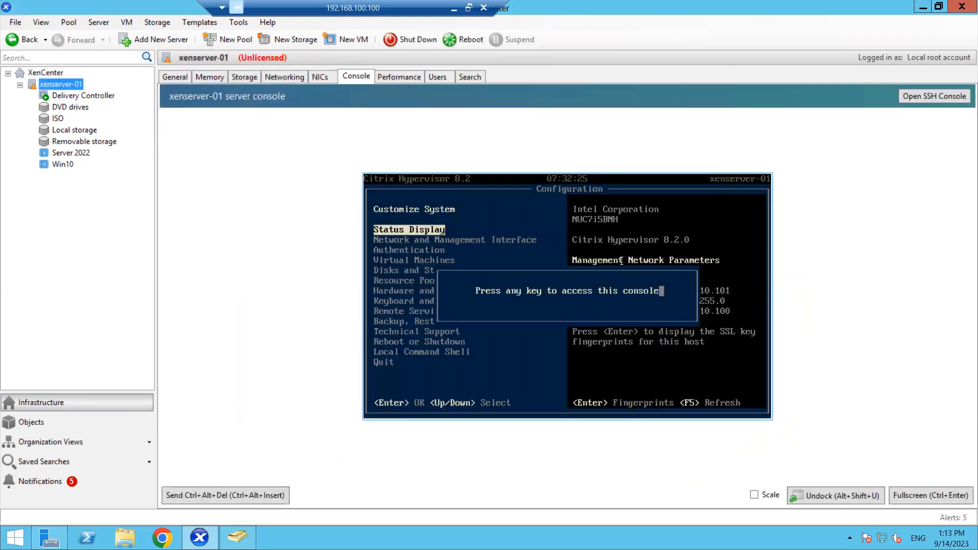
key(Return)
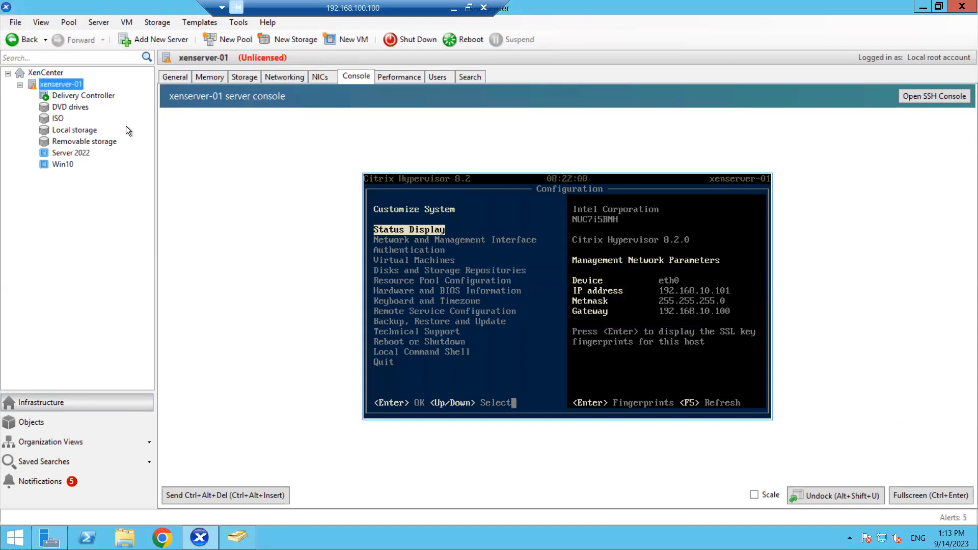
click(67, 95)
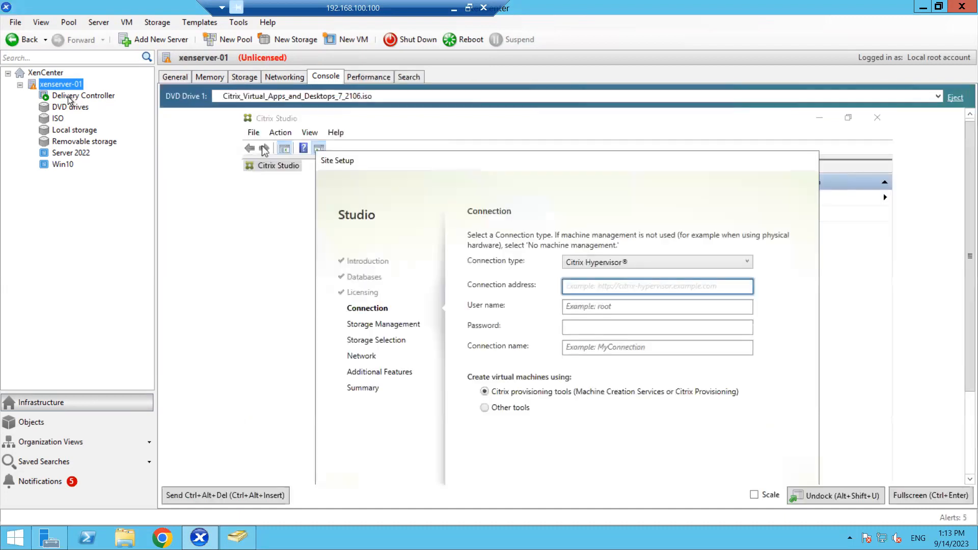
click(582, 287)
text(h)
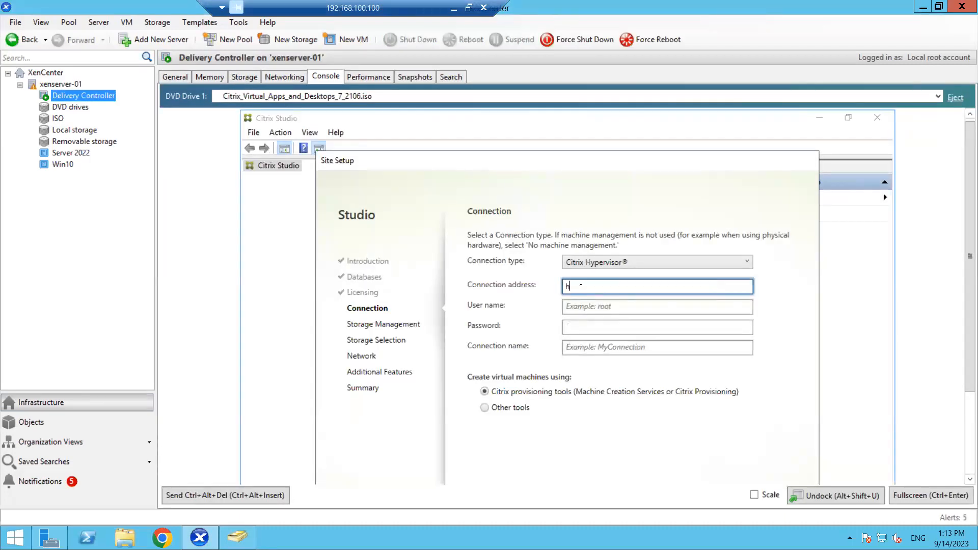
text(ttp://192.168.10.101)
key(Tab)
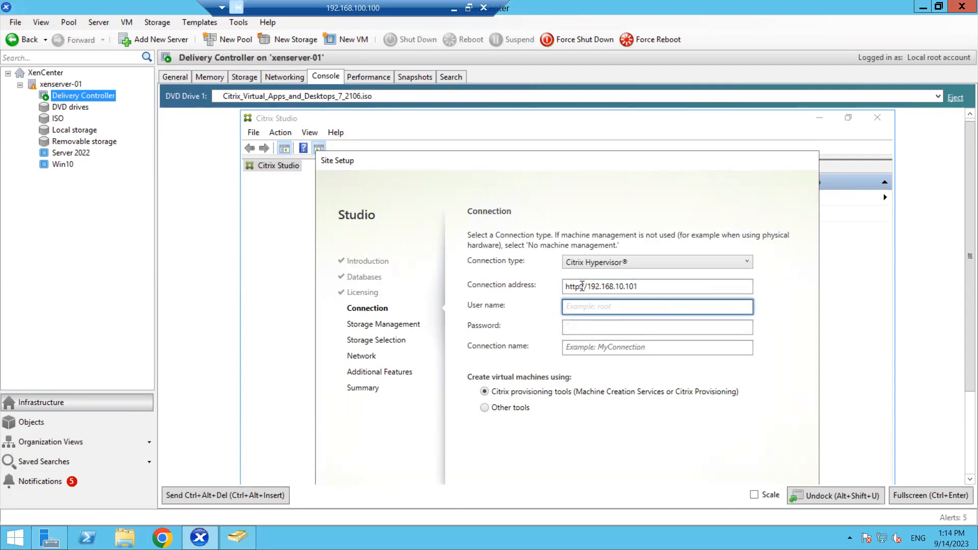
text(root)
key(Tab)
text(••••••)
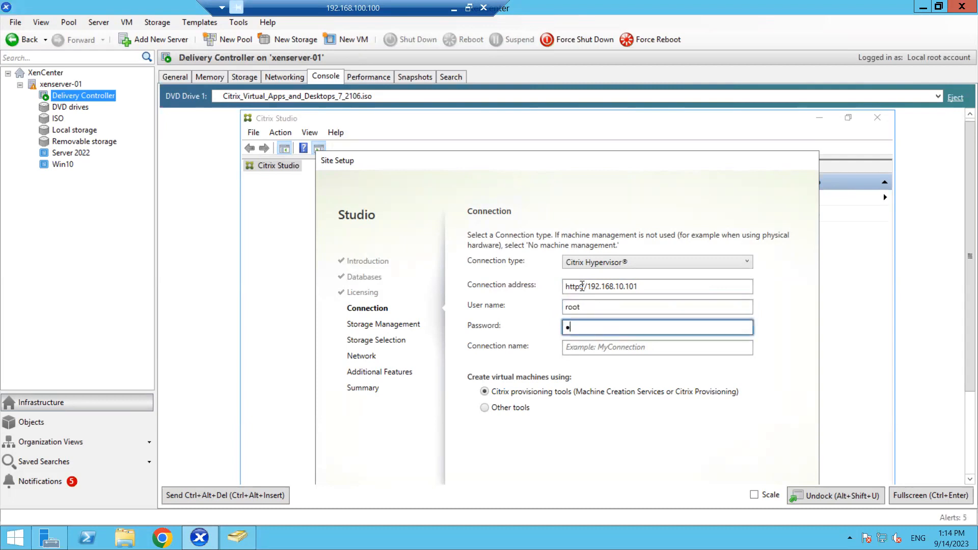
text(•••)
key(Tab)
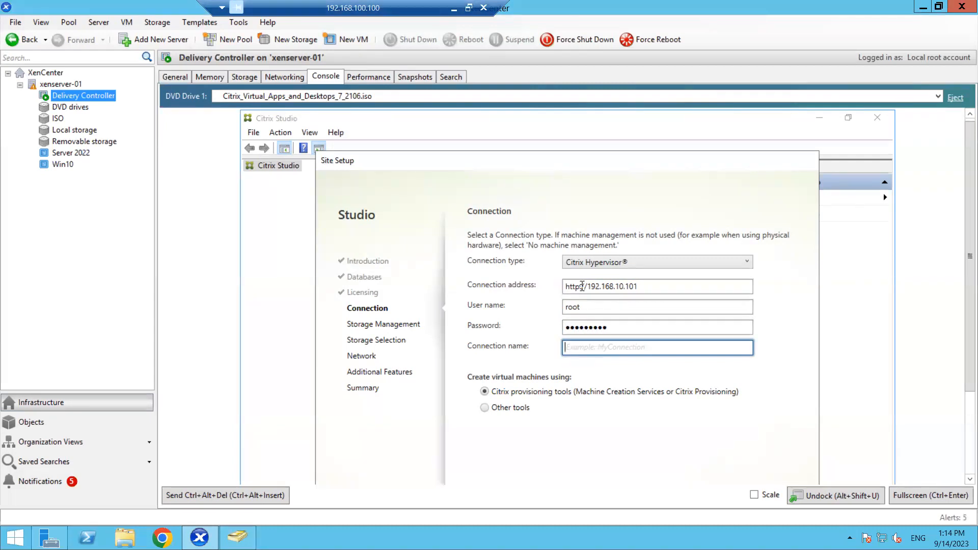
text(CTX-HYP-01)
Accept the connection settings and choose 'Use storage local to the hypervisor' for virtual machines
click(921, 496)
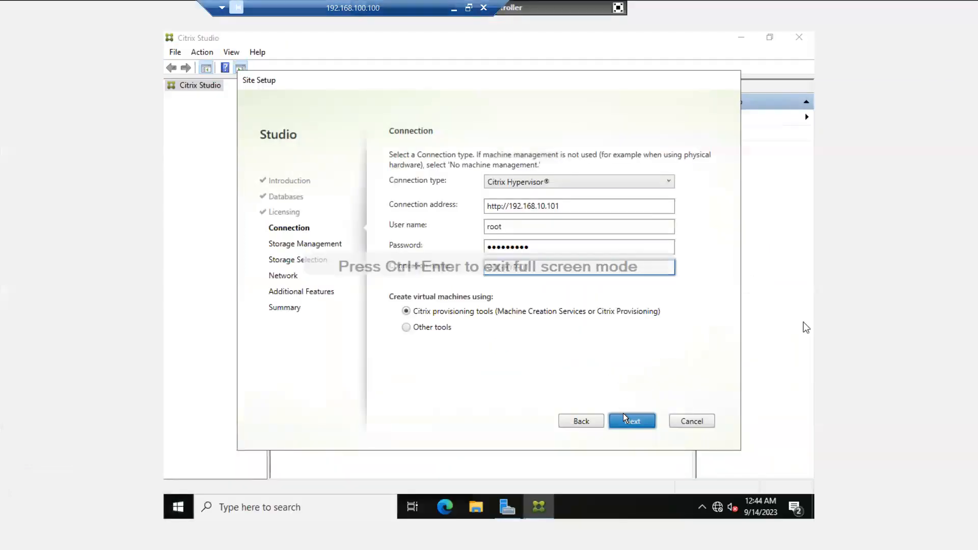
click(624, 416)
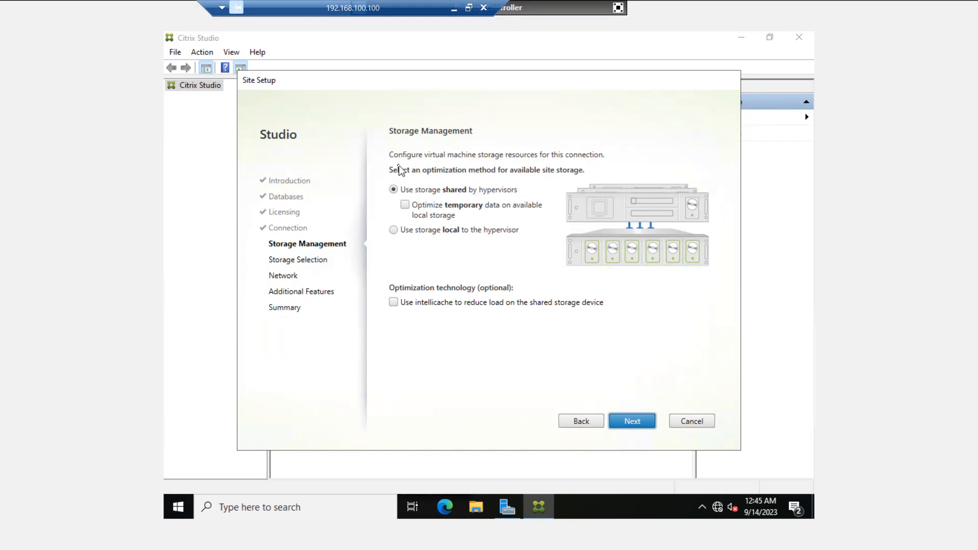
click(392, 233)
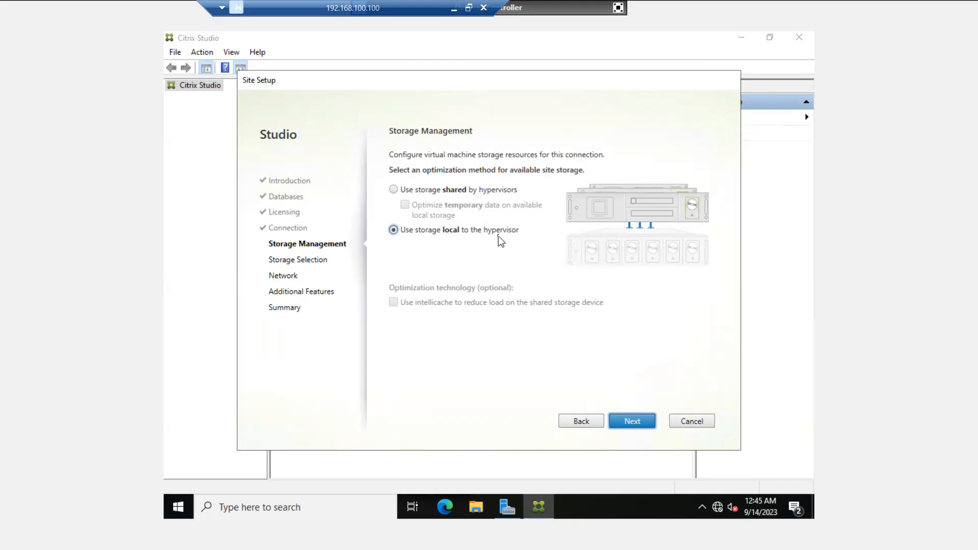
click(625, 428)
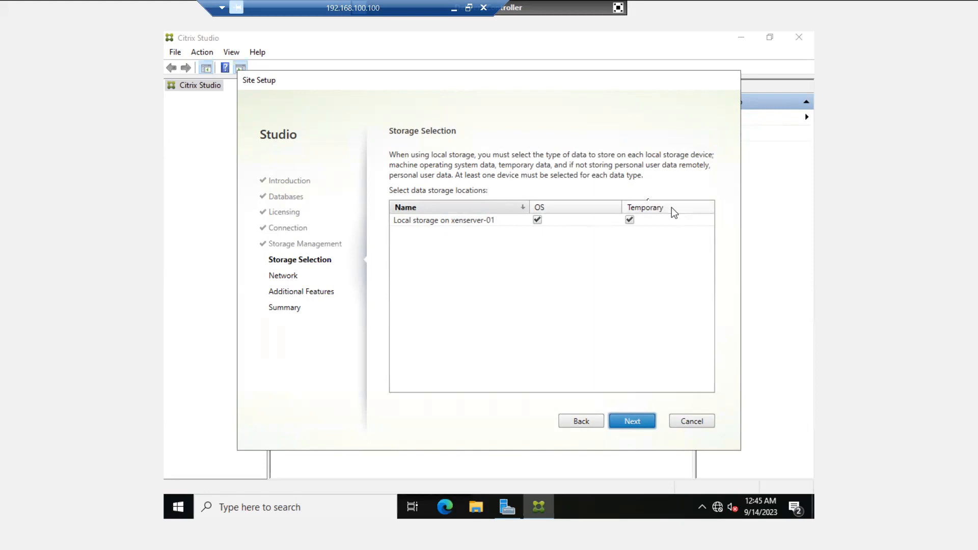
Accept xenserver-01 local storage for both OS and Temporary data
click(634, 423)
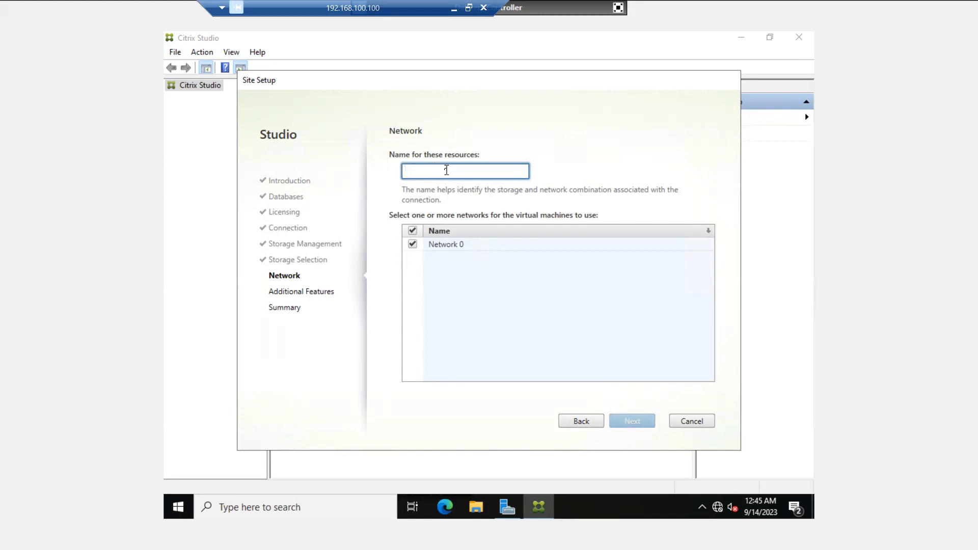
Name the network resources CTX-N-01 with Network 0 selected
text(CTX)
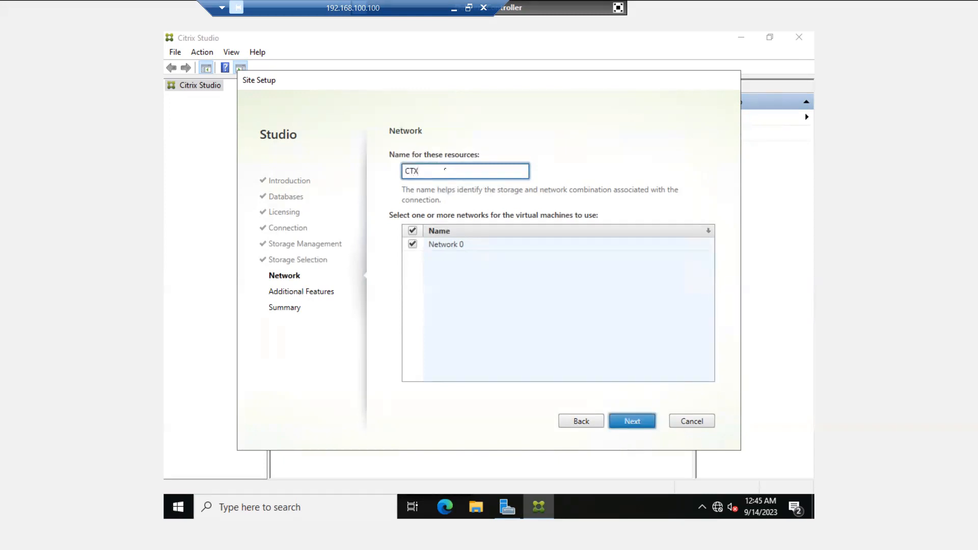
text(-N-01)
drag(452, 170, 384, 170)
click(445, 173)
click(631, 422)
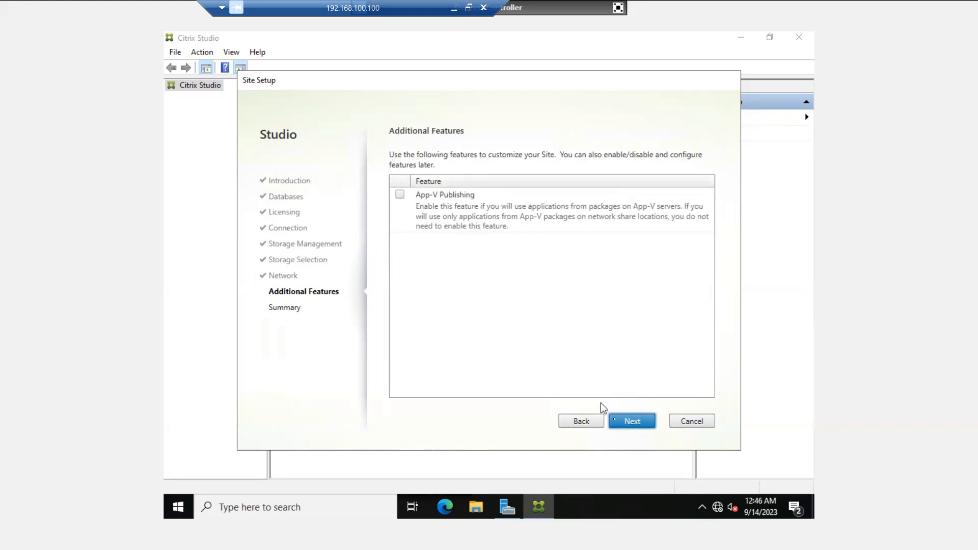
Continue with App-V Publishing left unchecked
click(632, 422)
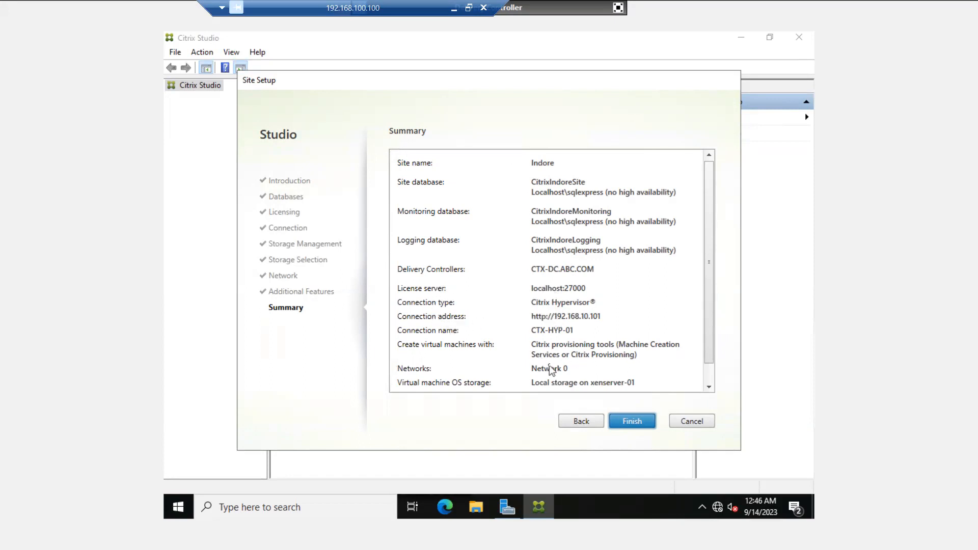
Scroll the Summary to reveal temporary storage on xenserver-01's local storage
click(708, 389)
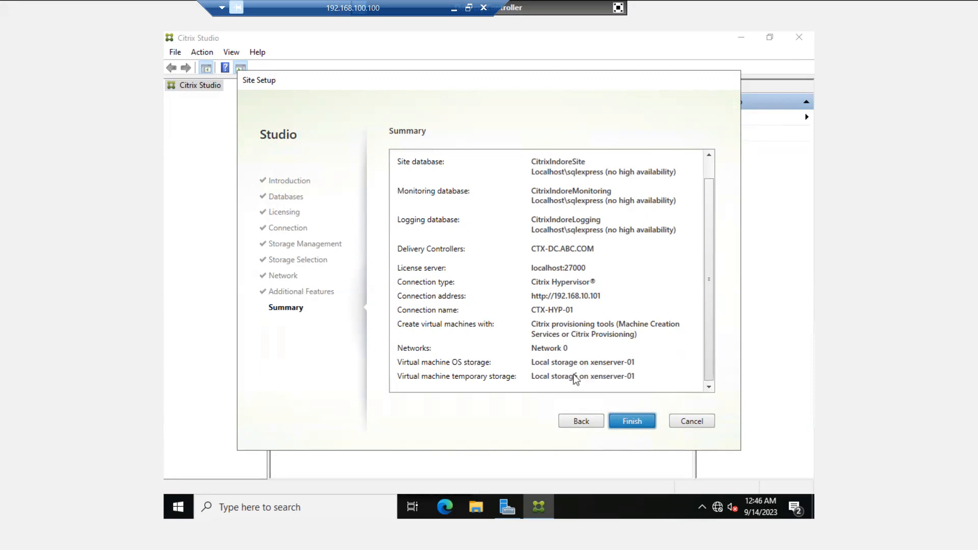
Finish the wizard to create site Indore with these settings
click(632, 422)
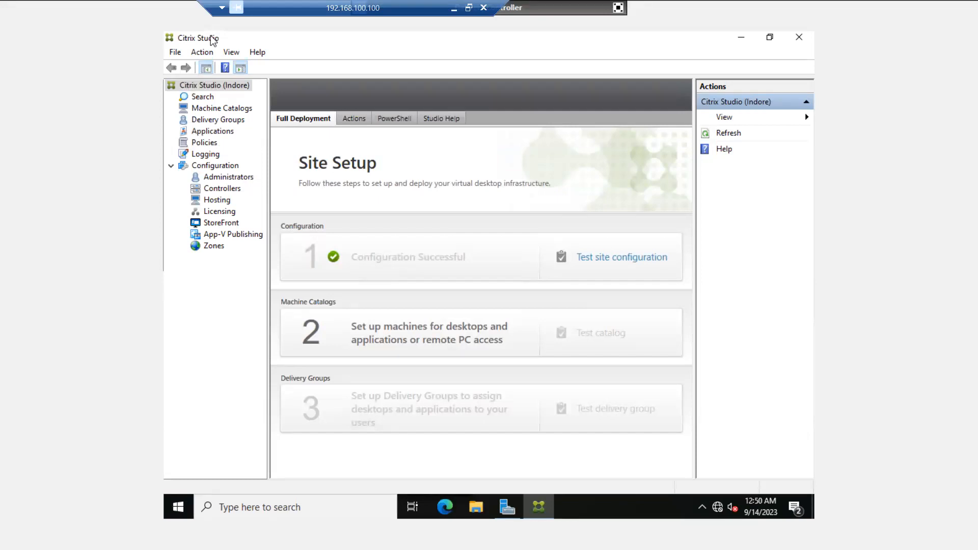
Browse Machine Catalogs and Delivery Groups, confirming site Indore has no catalogs yet
click(210, 110)
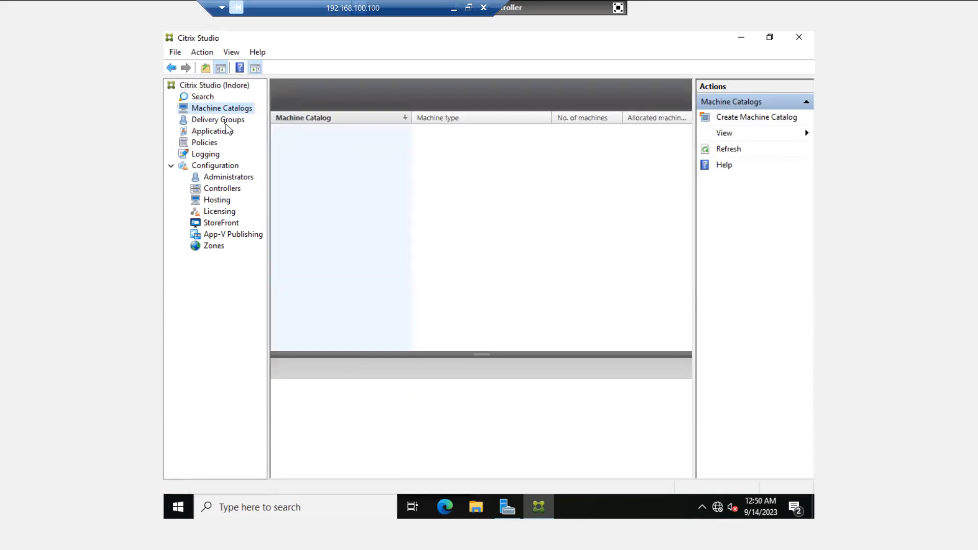
click(225, 122)
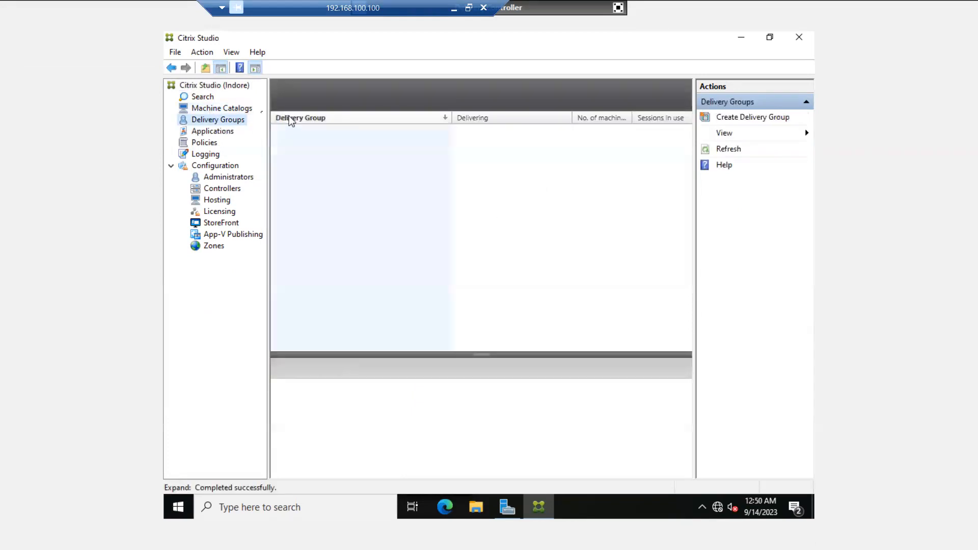
click(232, 109)
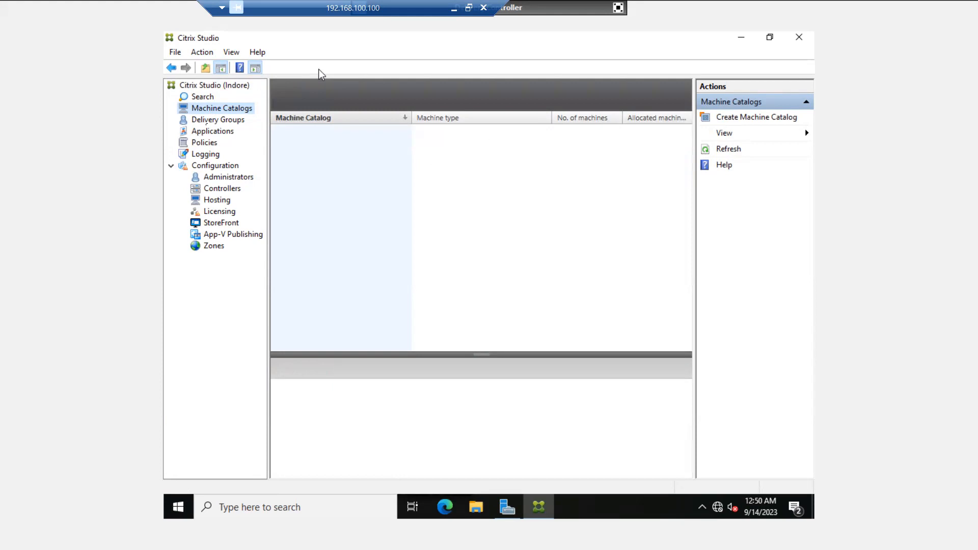
click(214, 119)
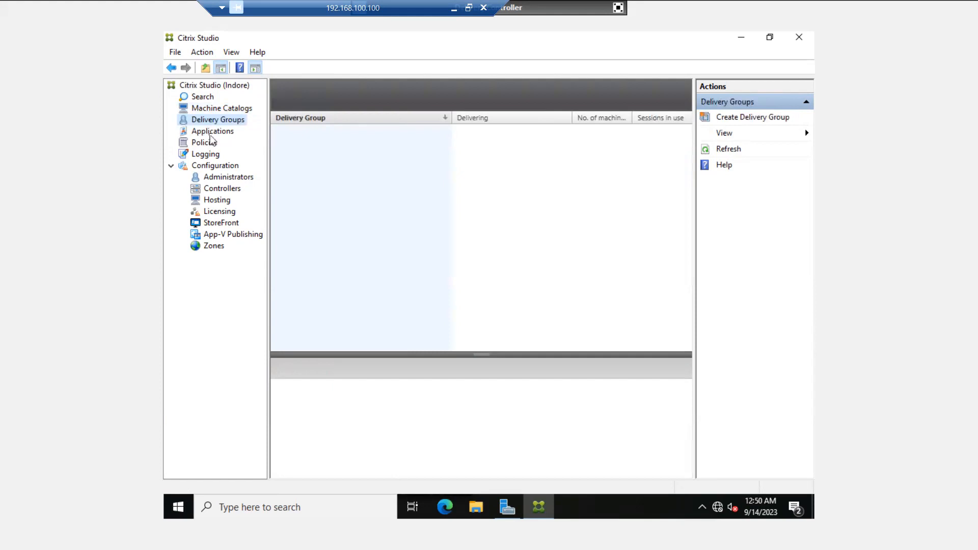
Review the Applications, Policies, Machine Catalogs, Delivery Groups and Applications nodes
click(211, 134)
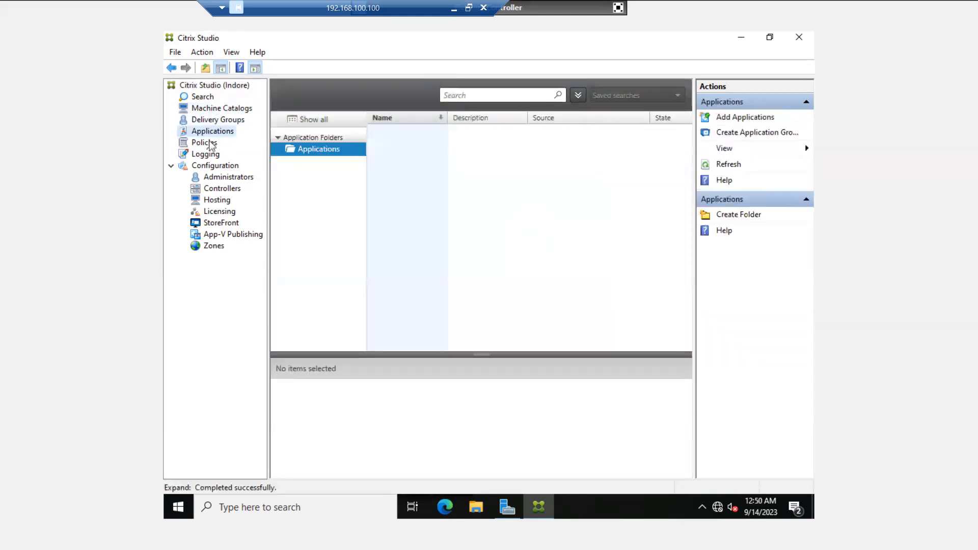
click(209, 143)
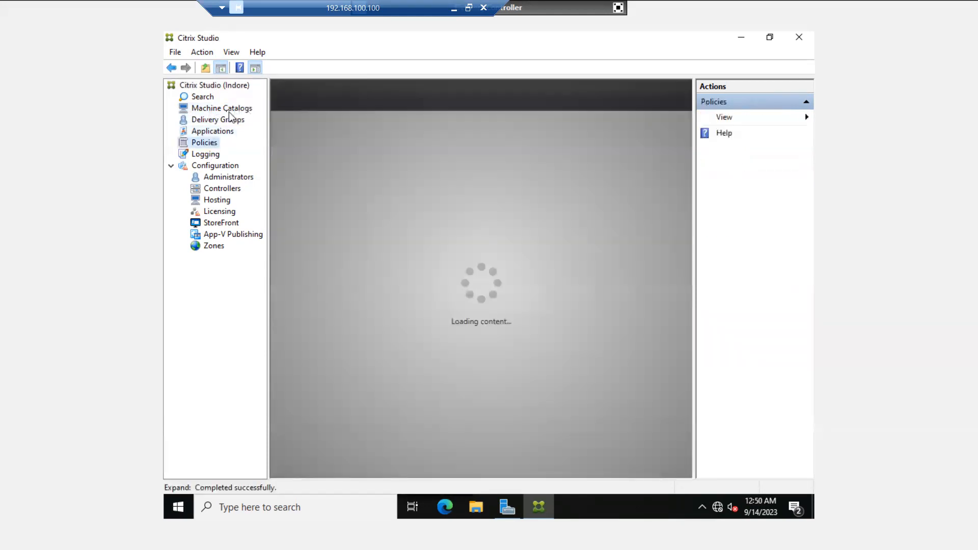
click(228, 111)
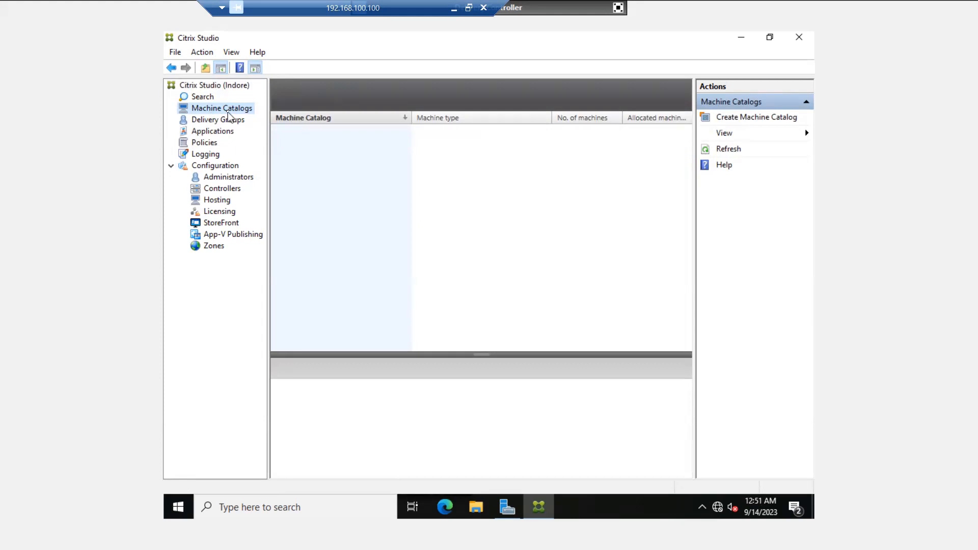
click(218, 124)
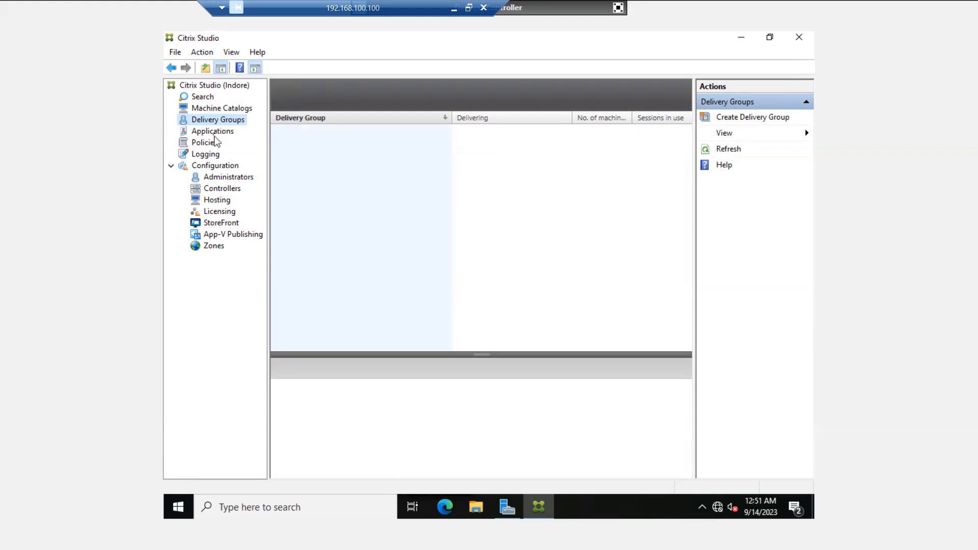
click(215, 133)
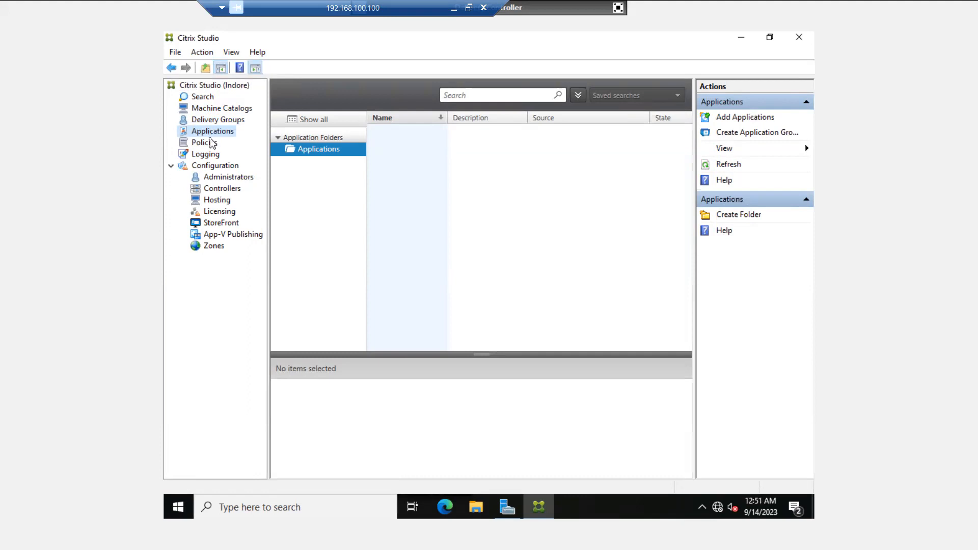
Show Policies with the default Unfiltered policy, then move on to the Logging node
click(209, 143)
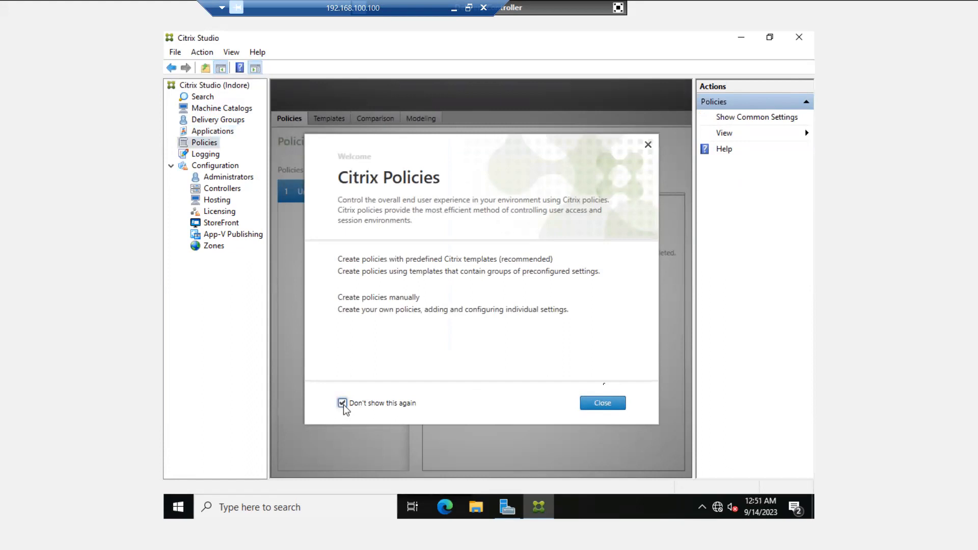
click(599, 405)
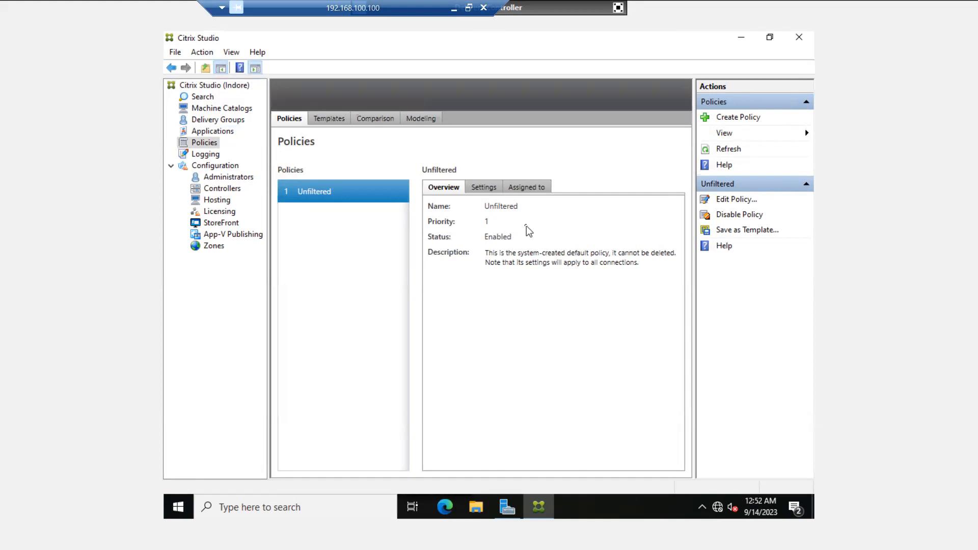
click(204, 157)
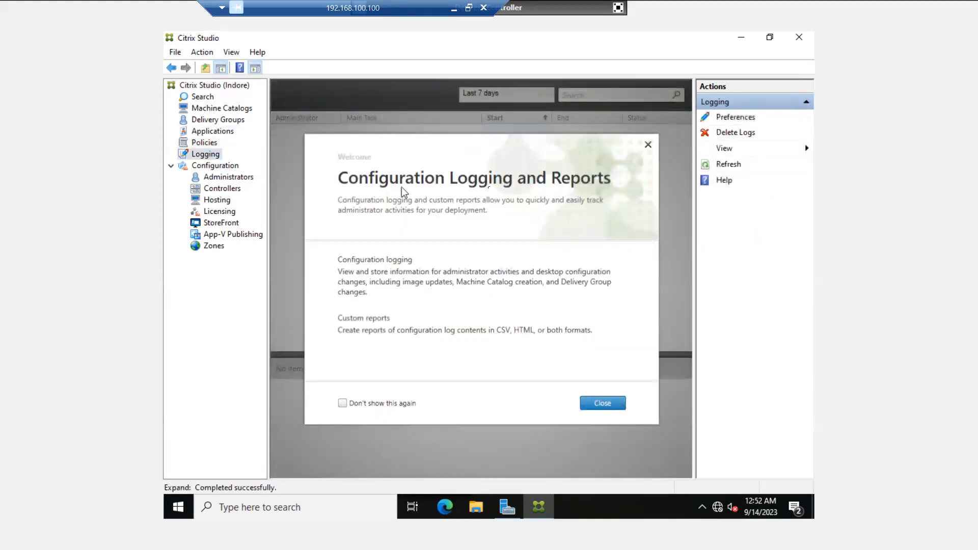
Turn off the logging welcome and inspect today's log entries, including Full Desktop Deployment and Set database connection
click(364, 404)
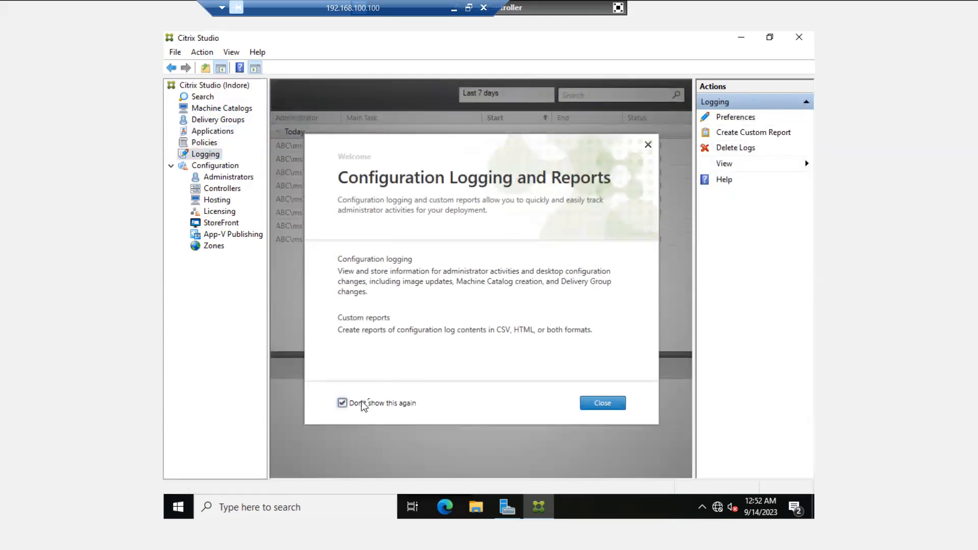
click(609, 408)
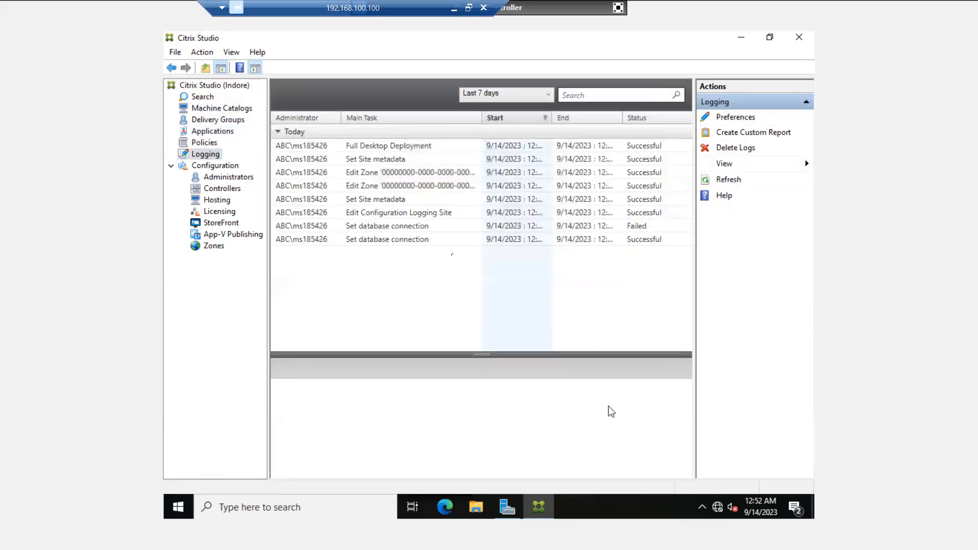
click(355, 146)
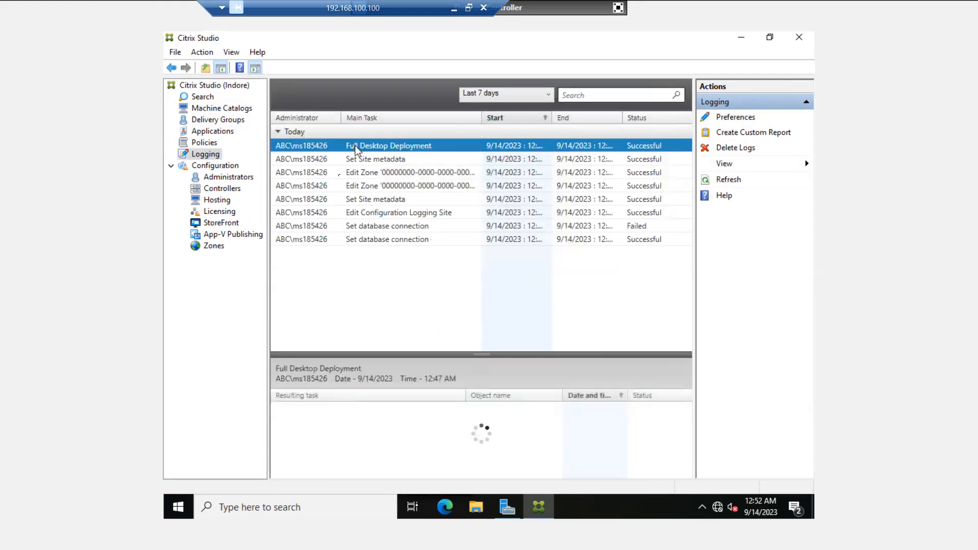
click(315, 240)
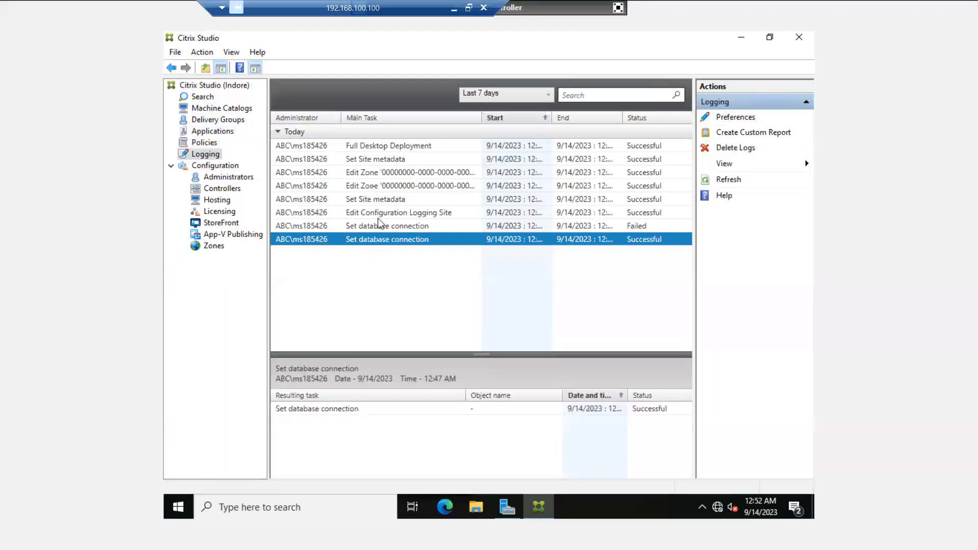
click(365, 189)
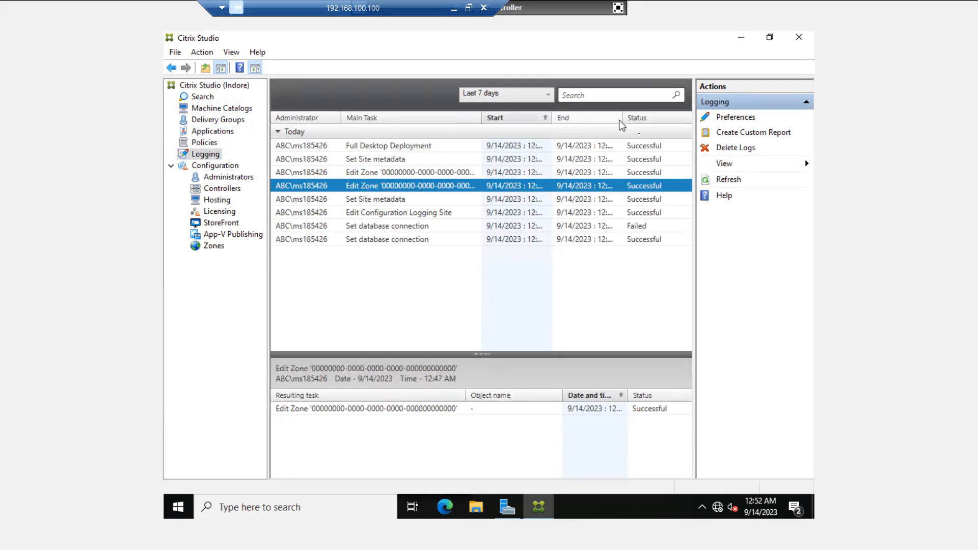
click(650, 147)
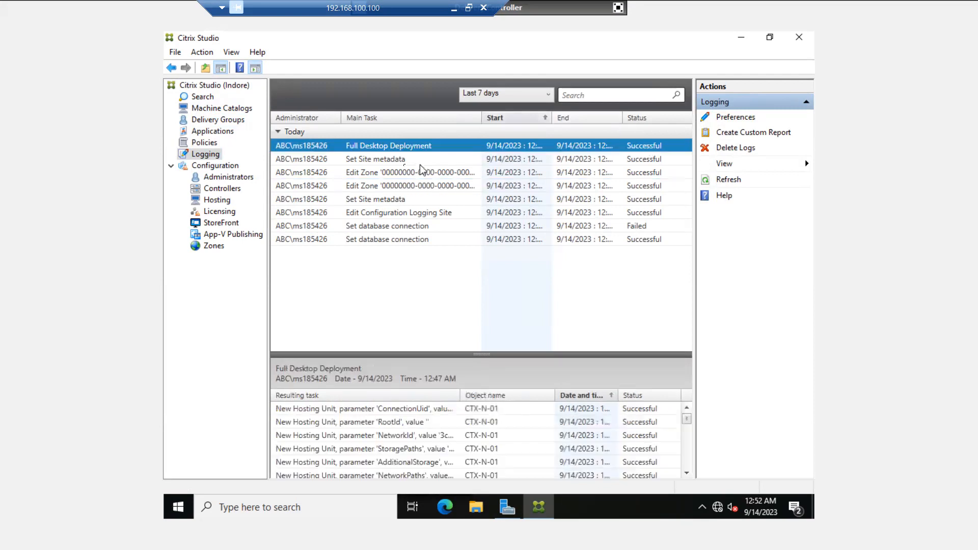
click(399, 162)
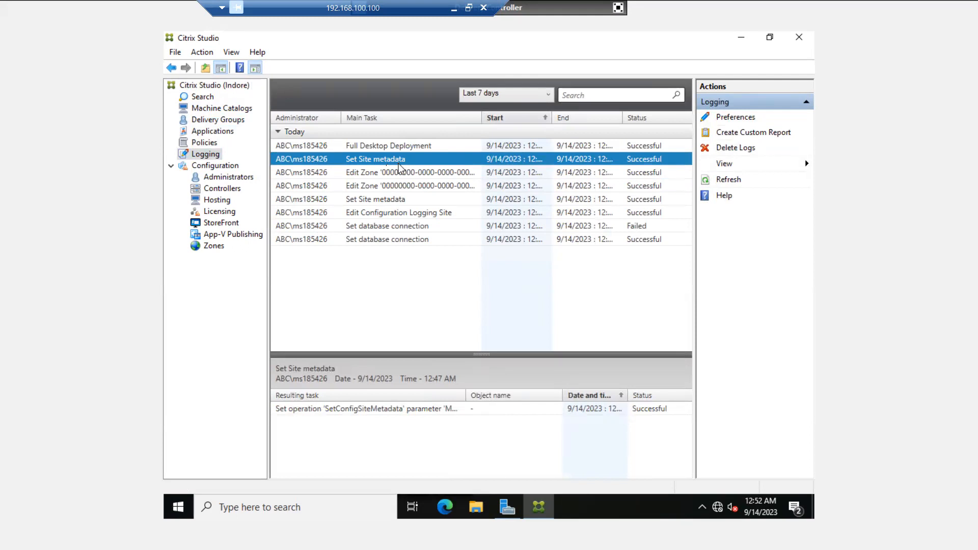
click(210, 167)
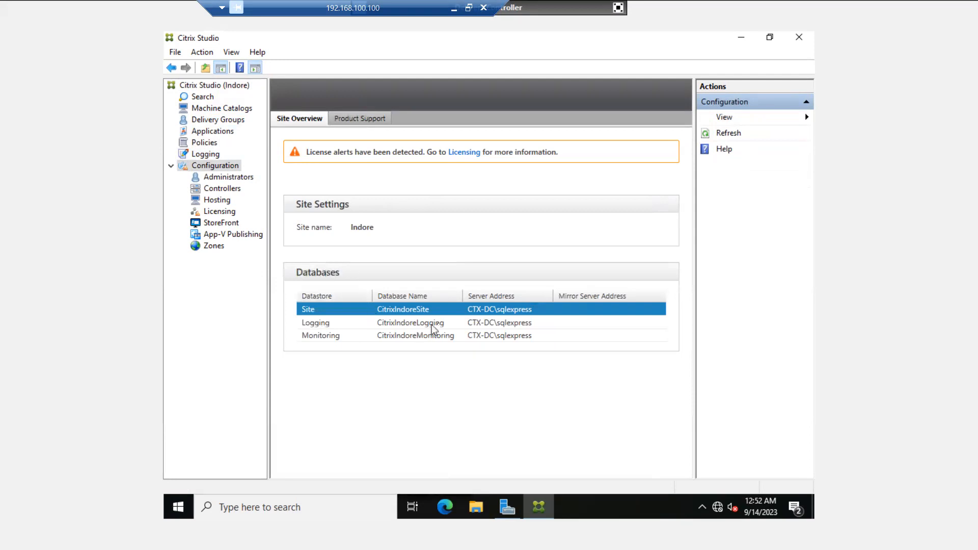
Check the Logging and Monitoring database entries, then list the administrators, dismissing the Delegated Administration welcome
click(324, 325)
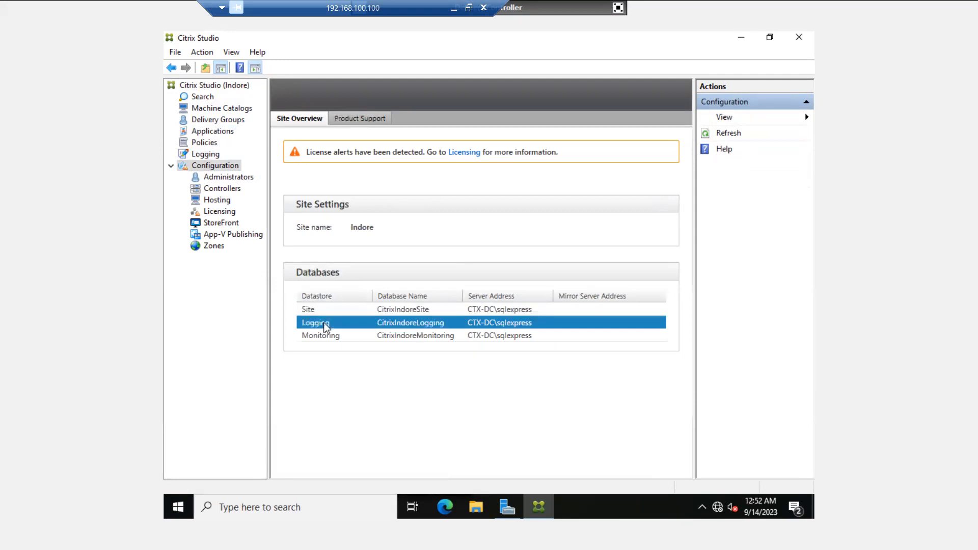
click(325, 332)
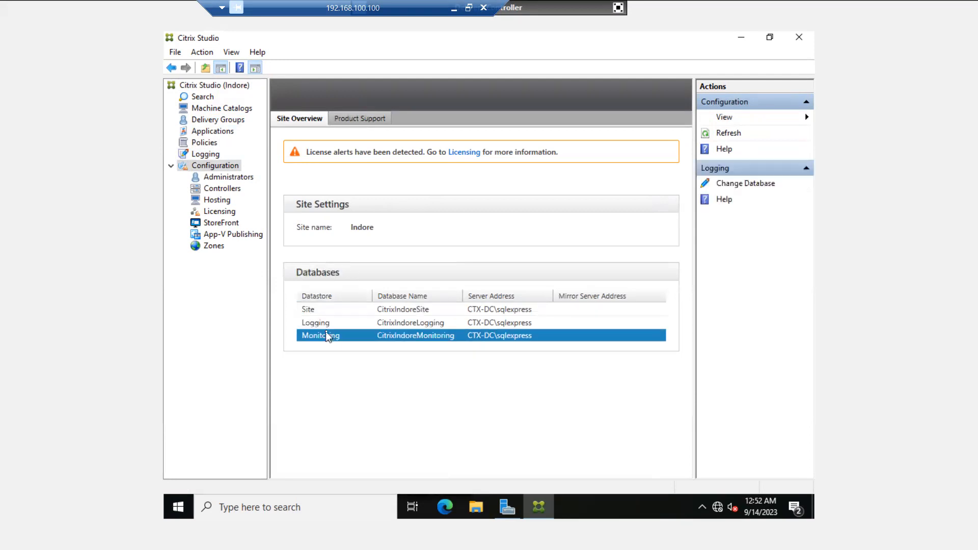
click(219, 179)
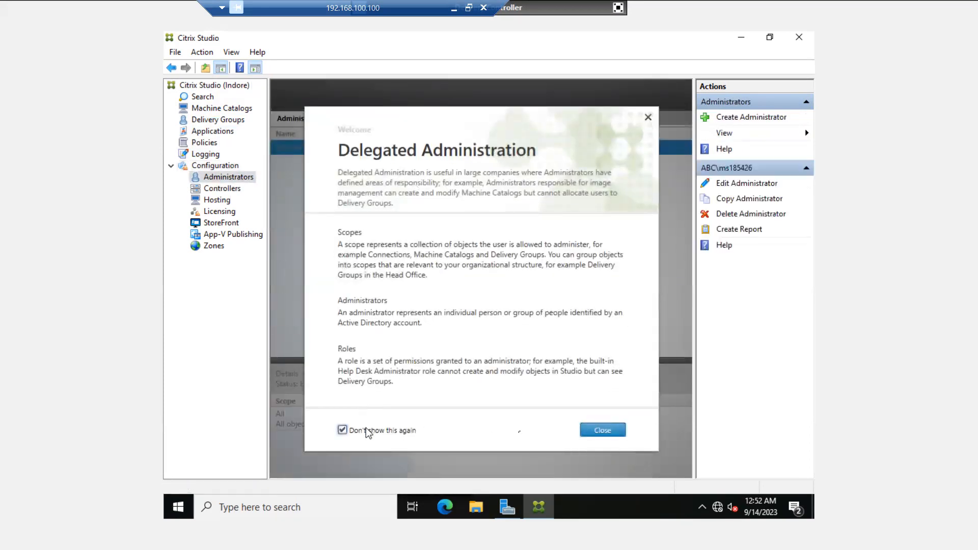
click(608, 432)
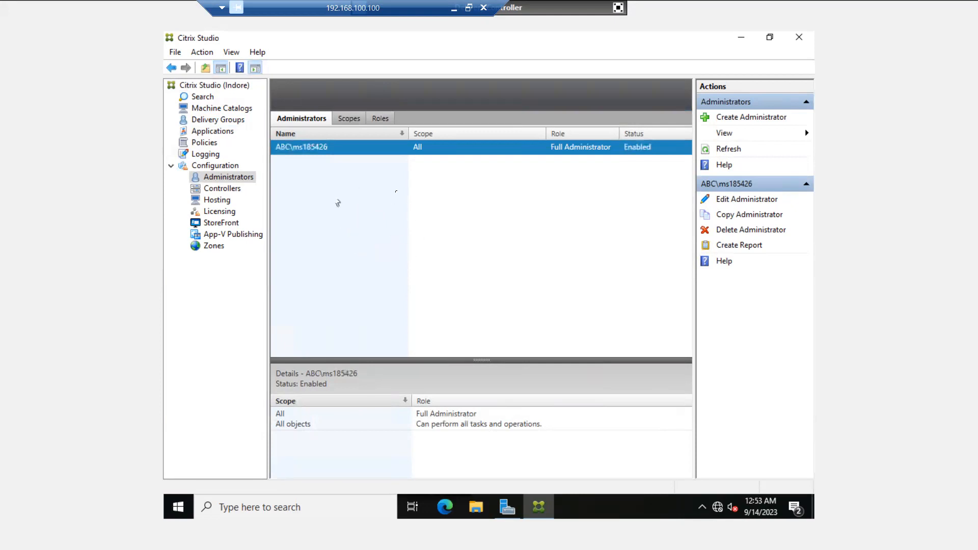
Start a new administrator with the All scope and open the directory user picker
click(759, 118)
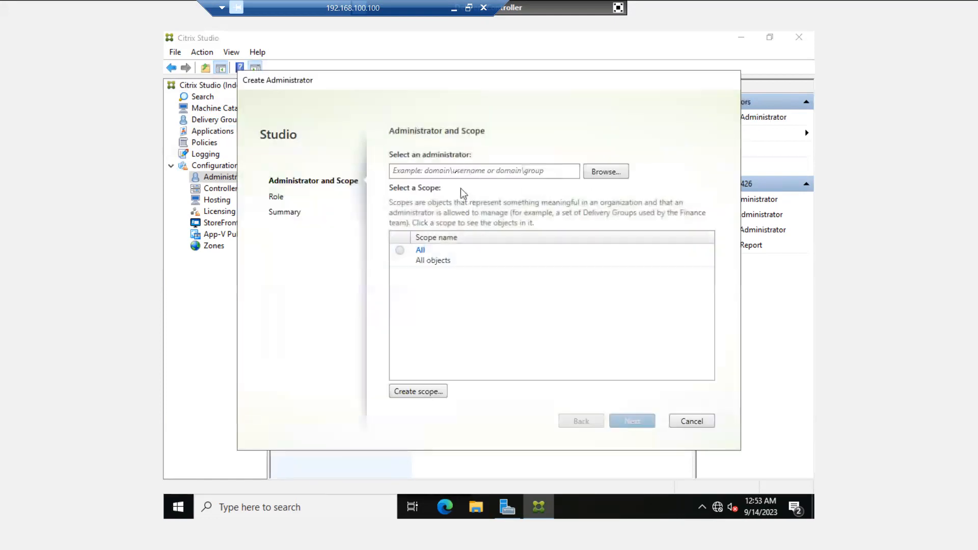
click(401, 250)
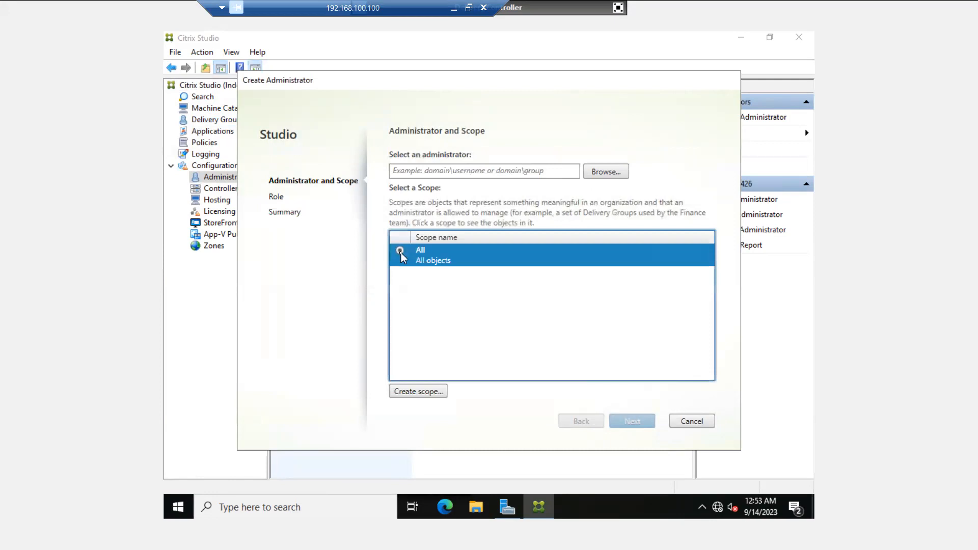
click(482, 174)
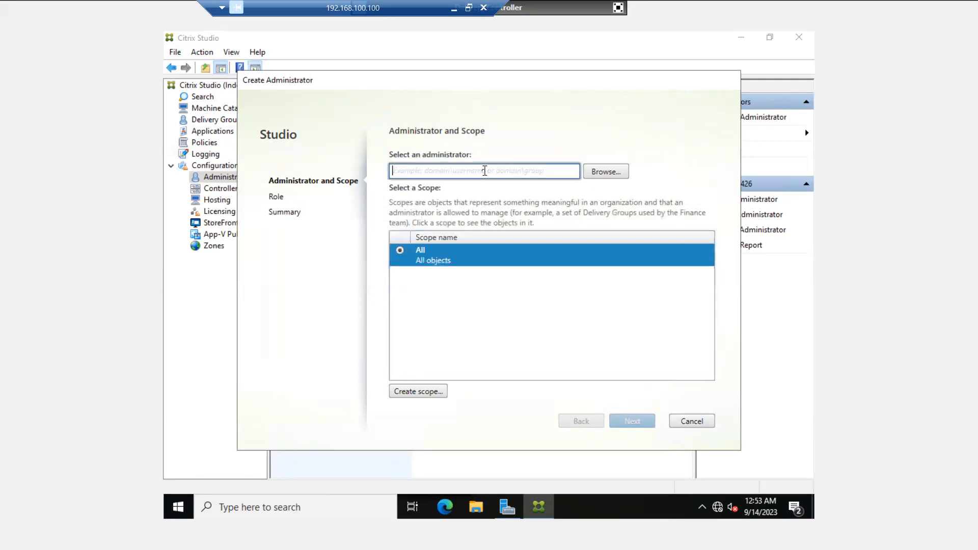
click(598, 176)
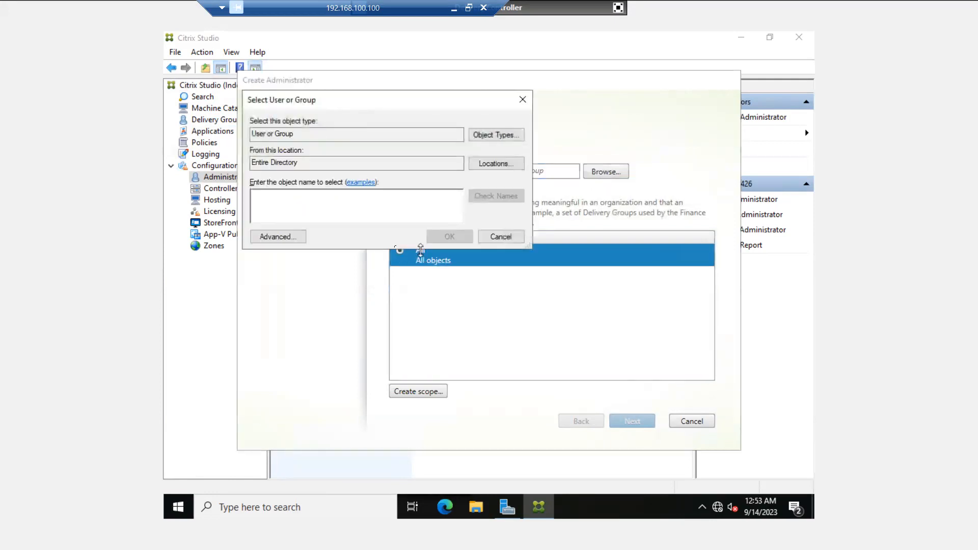
List all directory users and groups via advanced search, finding no test account
click(292, 239)
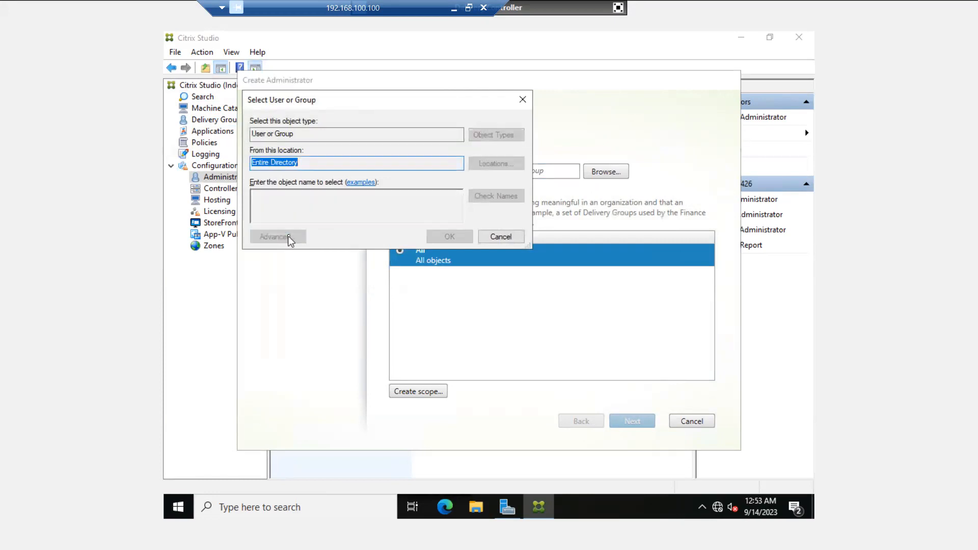
click(533, 244)
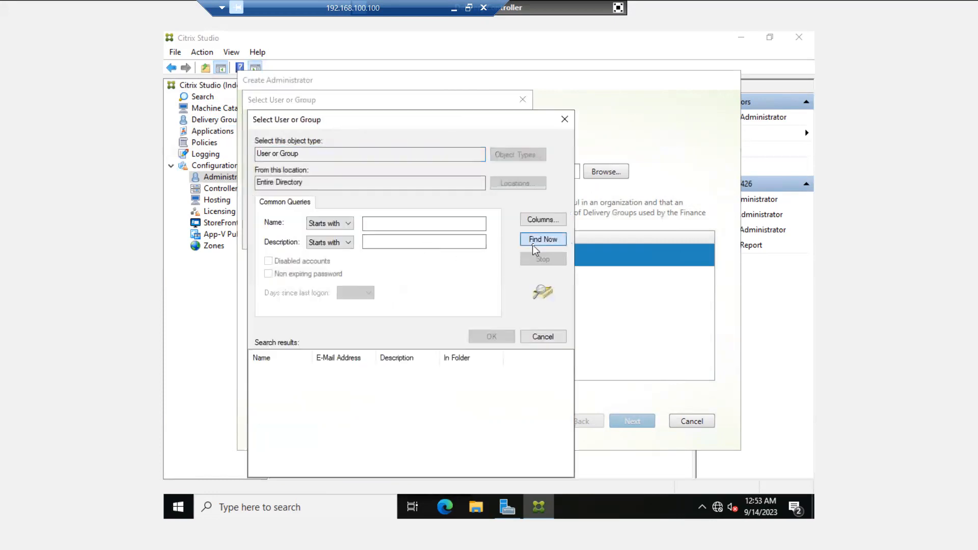
scroll(304, 425, down, 5)
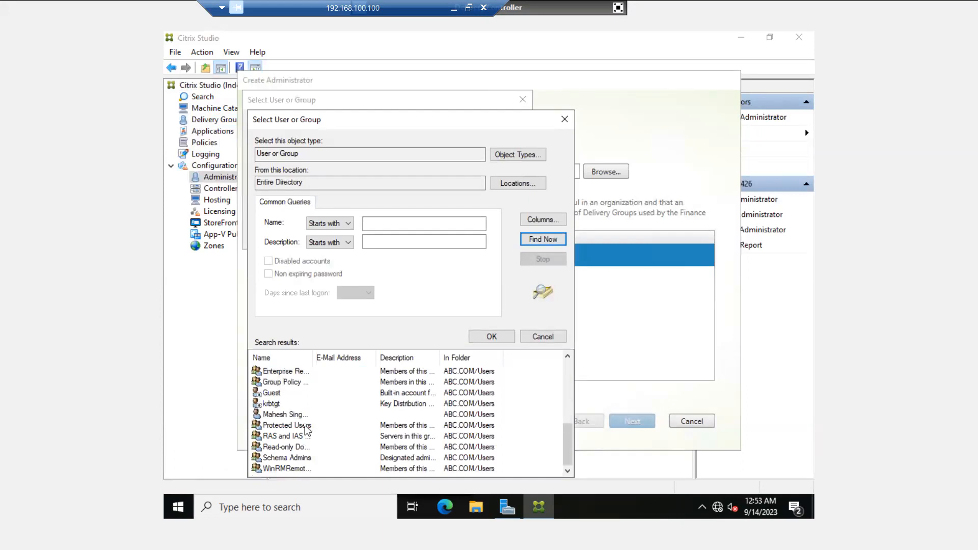
scroll(305, 425, up, 3)
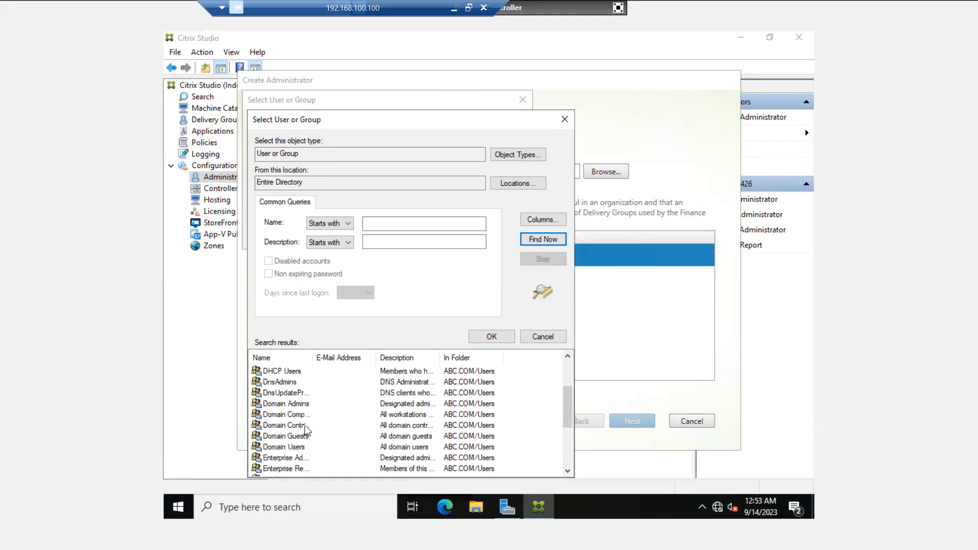
scroll(305, 425, up, 2)
scroll(305, 425, down, 2)
scroll(305, 425, down, 3)
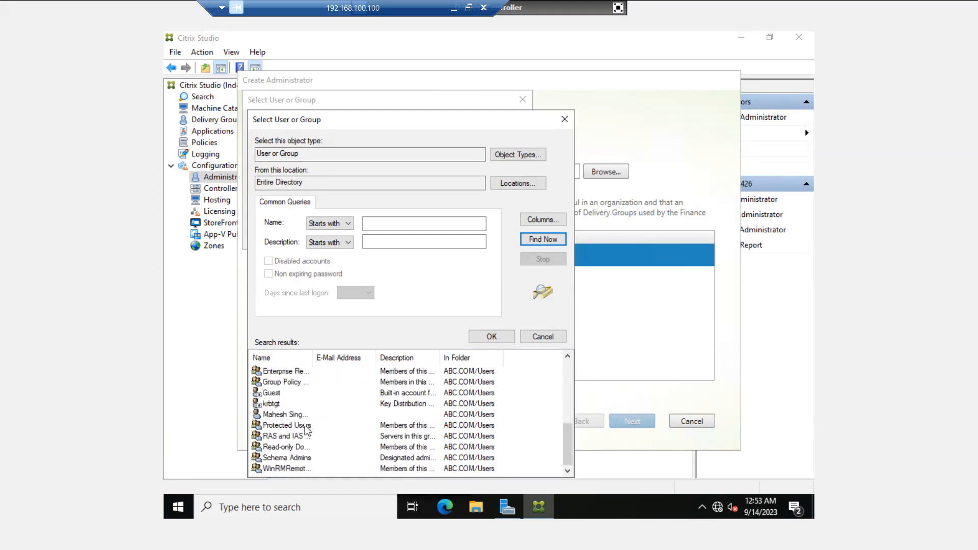
click(564, 119)
Try the name 'trest', clear it after the not-found error, and cancel the picker
click(377, 205)
text(trest)
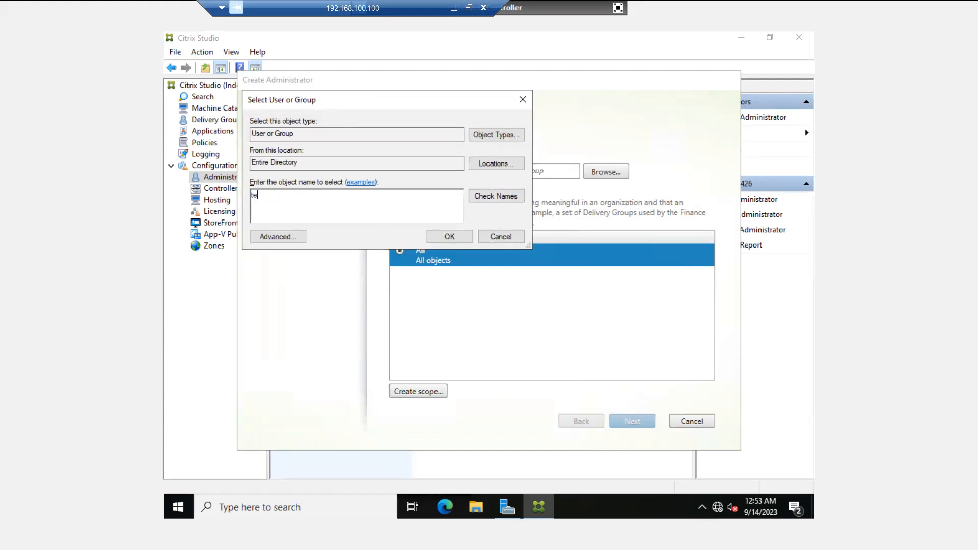
click(515, 201)
click(391, 190)
key(BackSpace)
key(BackSpace)
key(BackSpace)
key(BackSpace)
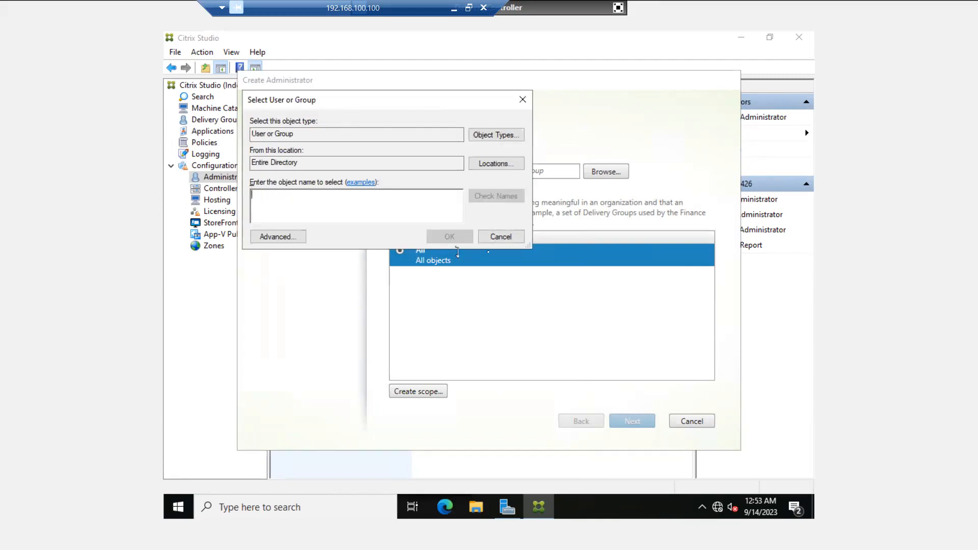
click(506, 238)
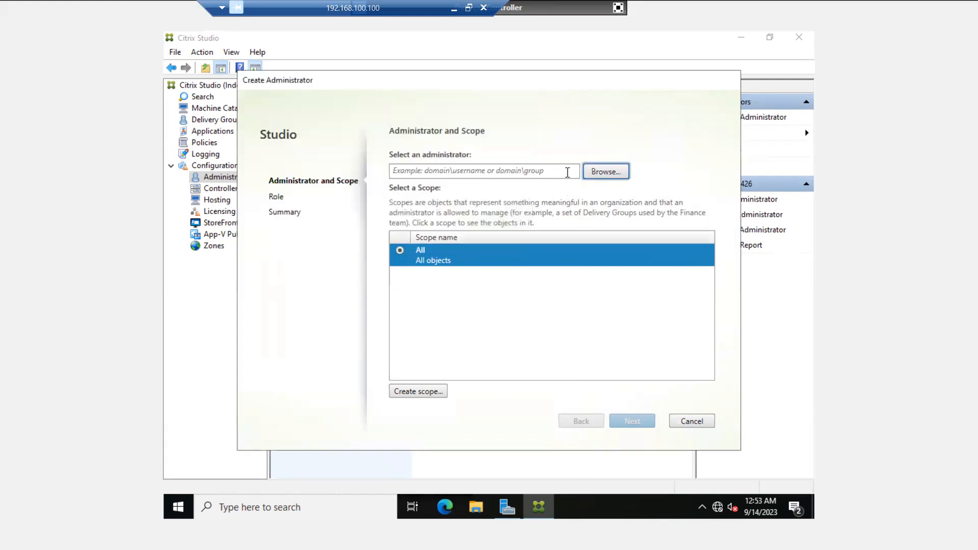
In Office Users, start a new user named Test User 01 with logon name test01
click(618, 9)
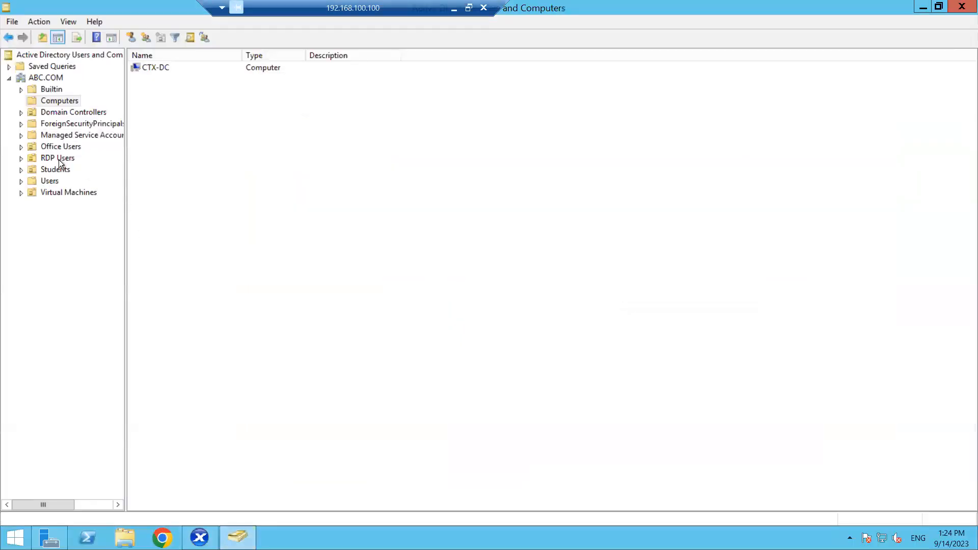
click(58, 147)
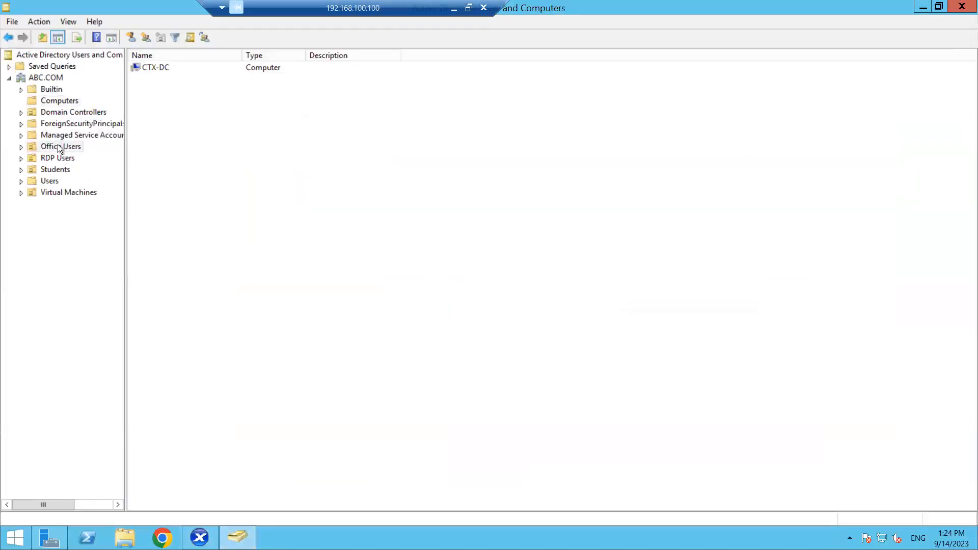
right_click(228, 156)
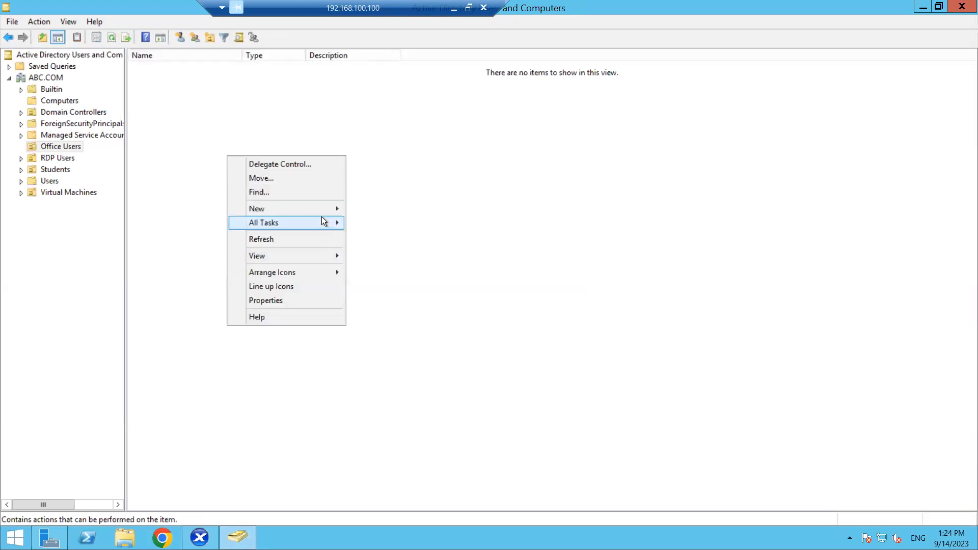
mouse_move(313, 207)
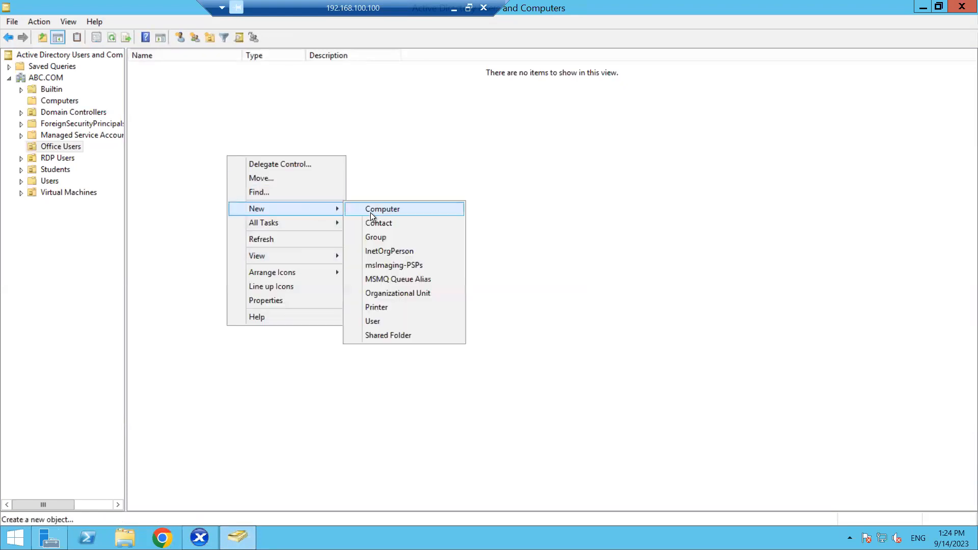
click(374, 321)
text(Test)
key(Tab)
key(Tab)
text(U)
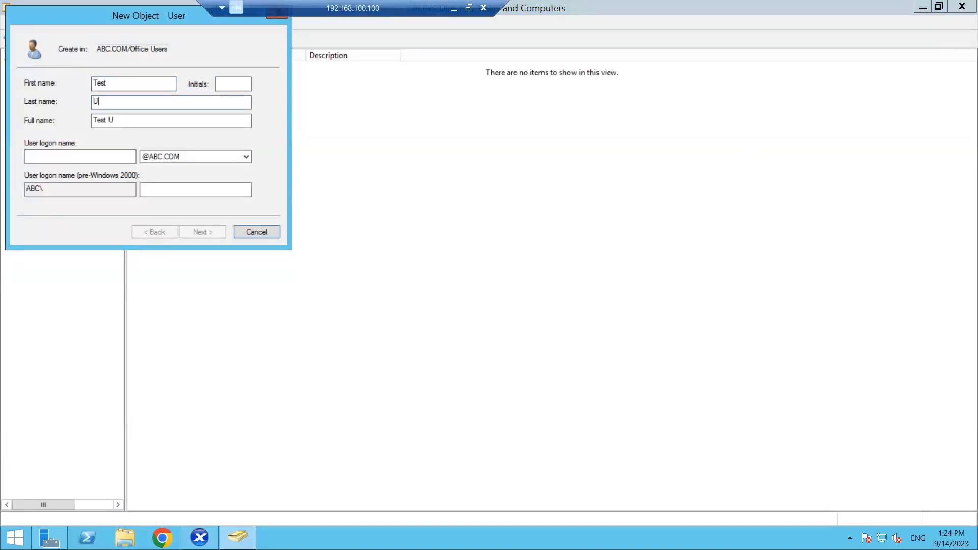
text(ser 01)
key(Tab)
key(Tab)
text(tes)
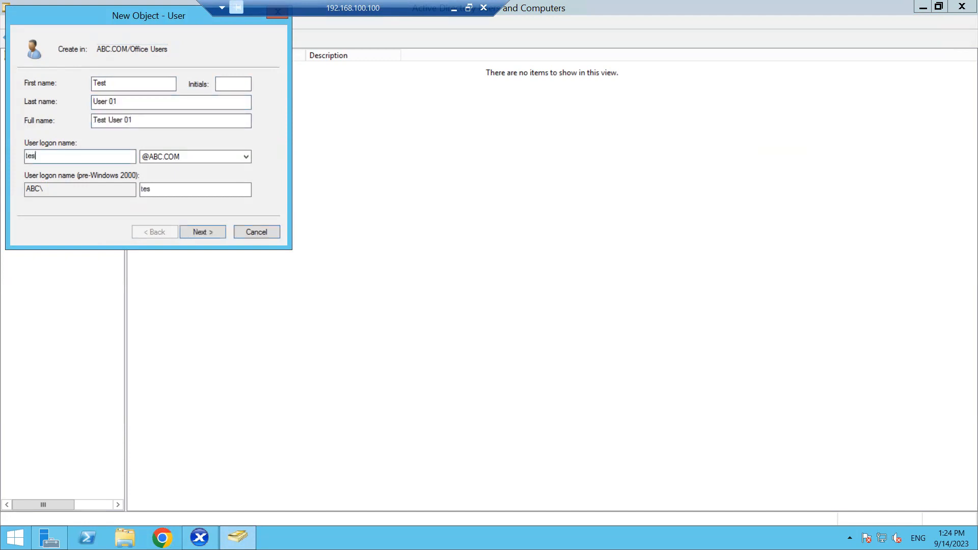
text(t01)
Give the user a never-expiring password, entering and confirming it, and finish the wizard
click(200, 232)
click(43, 155)
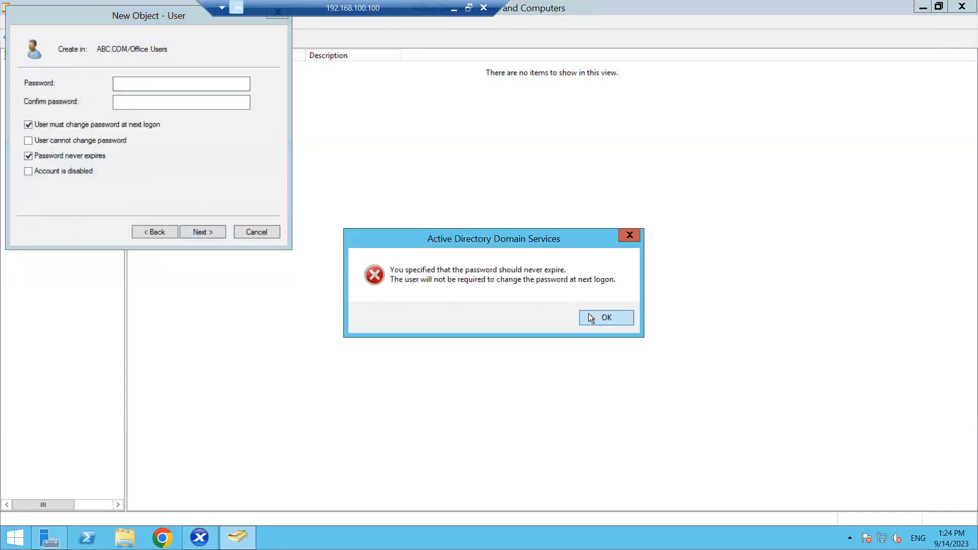
click(589, 318)
click(135, 83)
text(123456789)
key(Tab)
text(123456789)
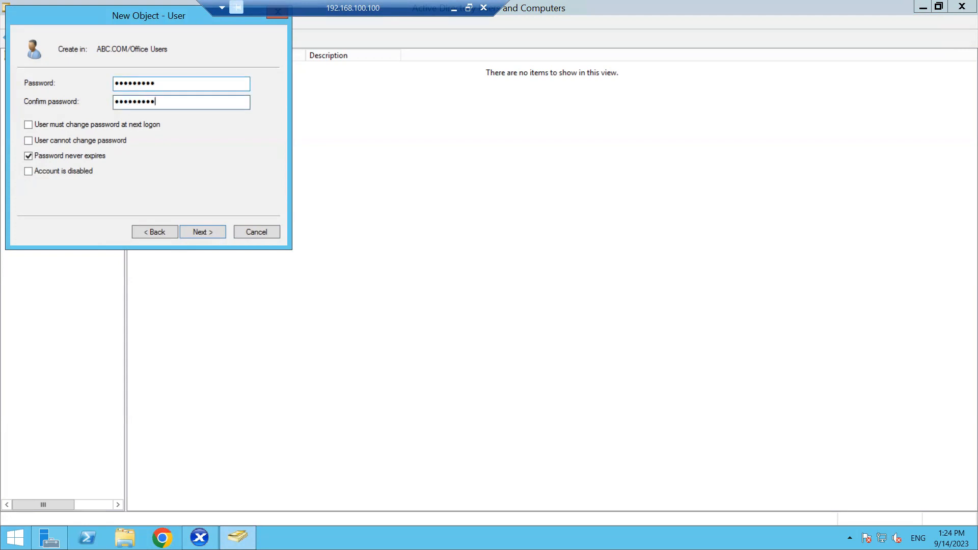
click(200, 231)
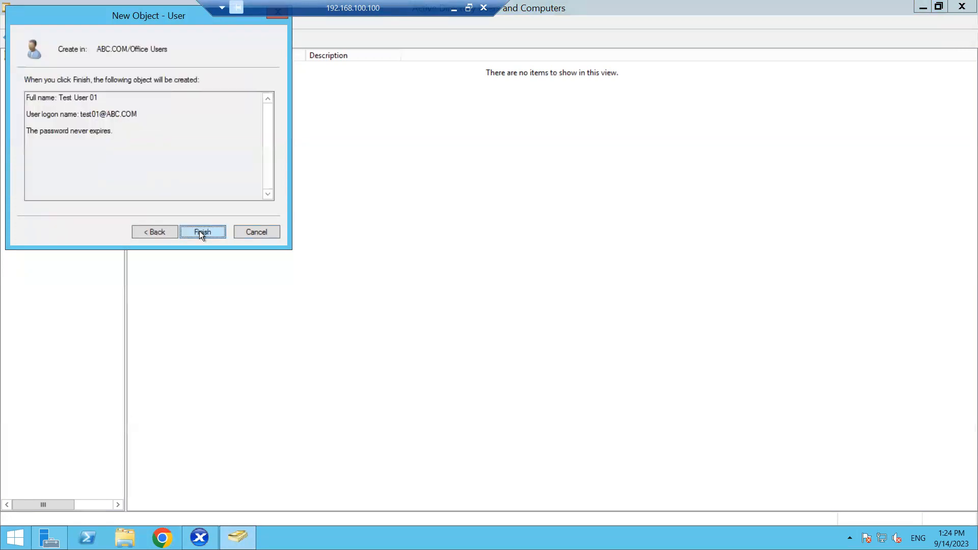
click(199, 232)
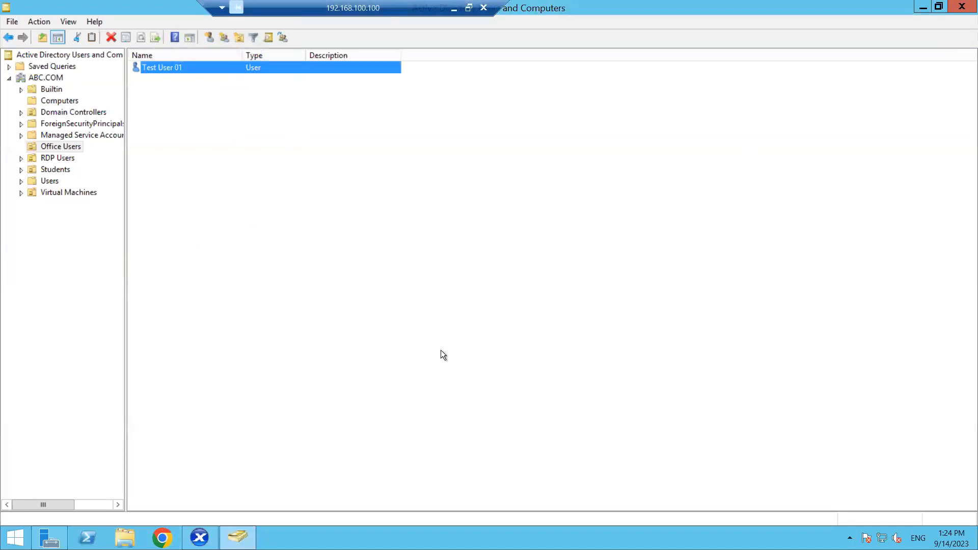
Resolve 'test' to Test User 01 as the new administrator and continue to the Role step
click(200, 537)
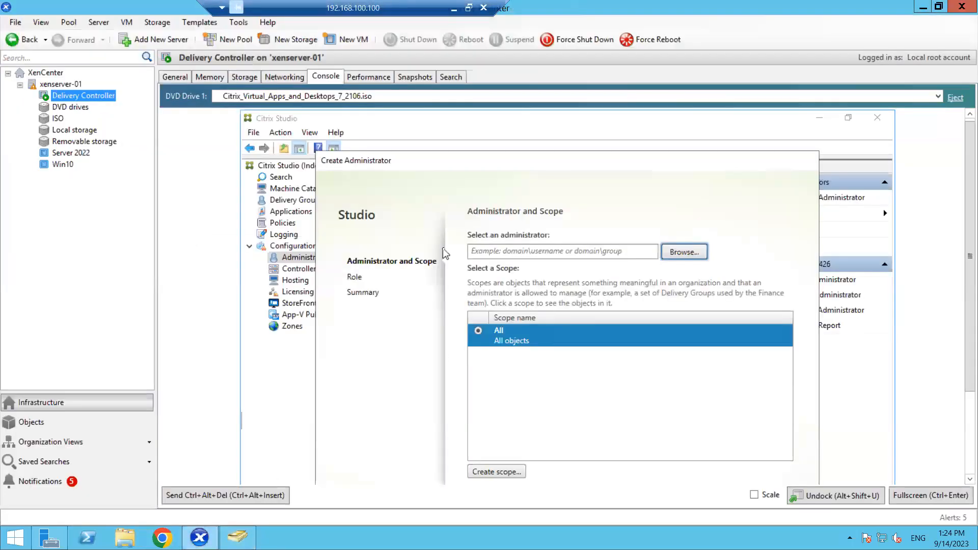
click(684, 255)
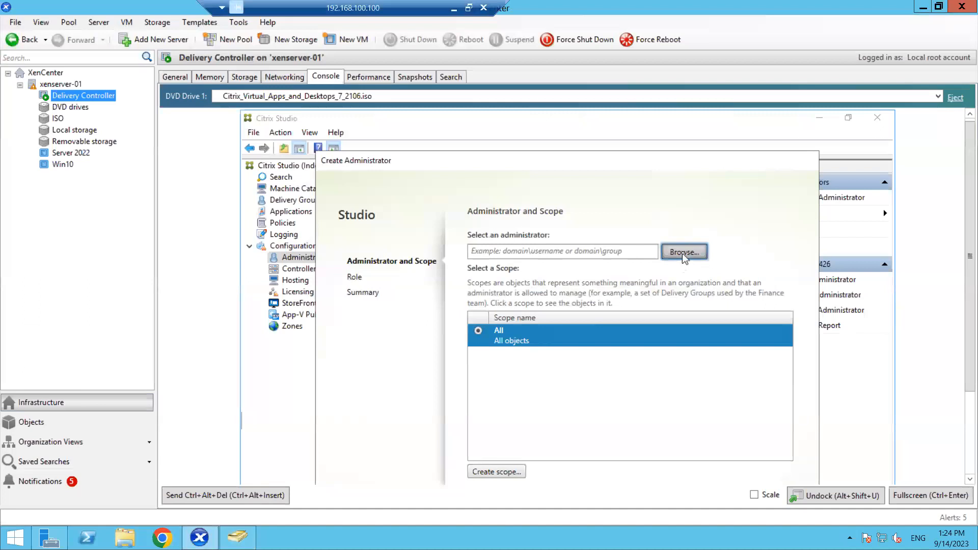
text(test)
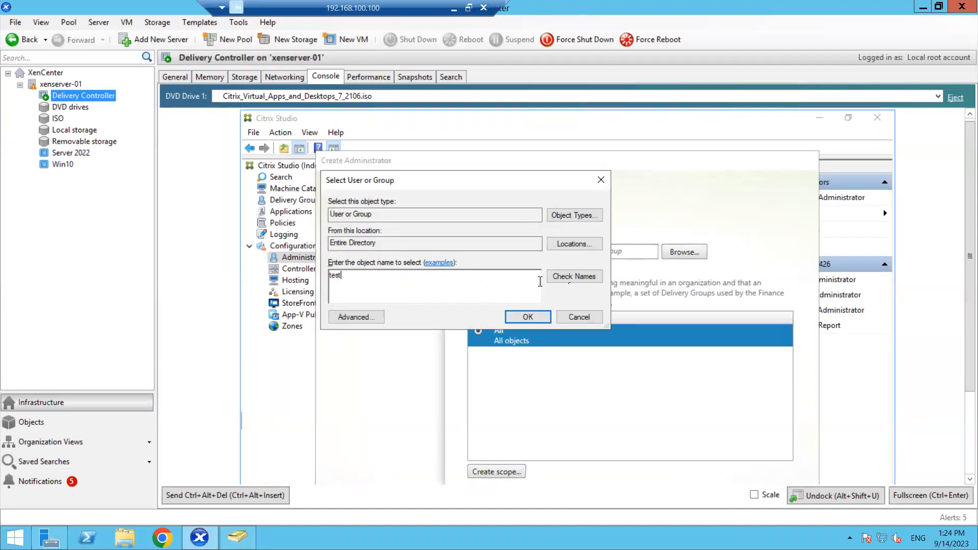
click(574, 276)
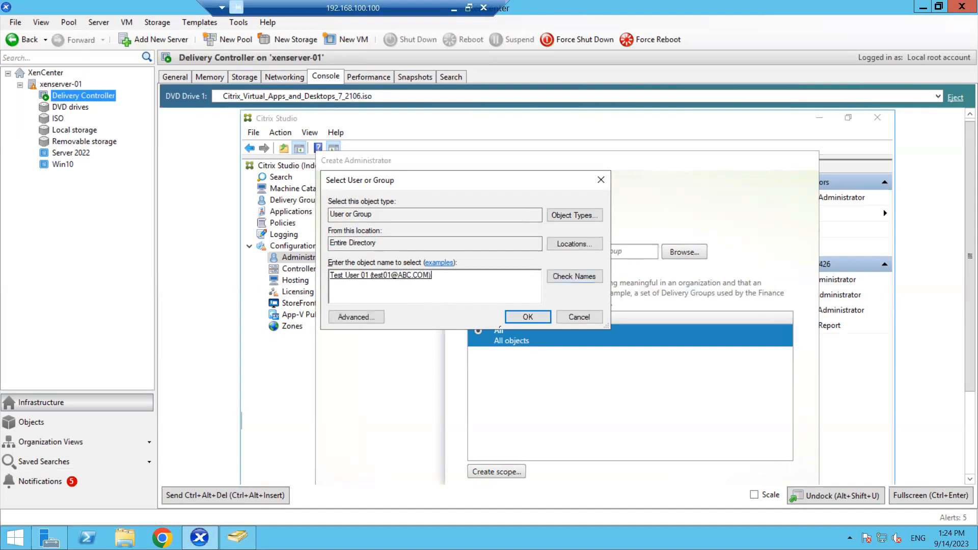
click(528, 317)
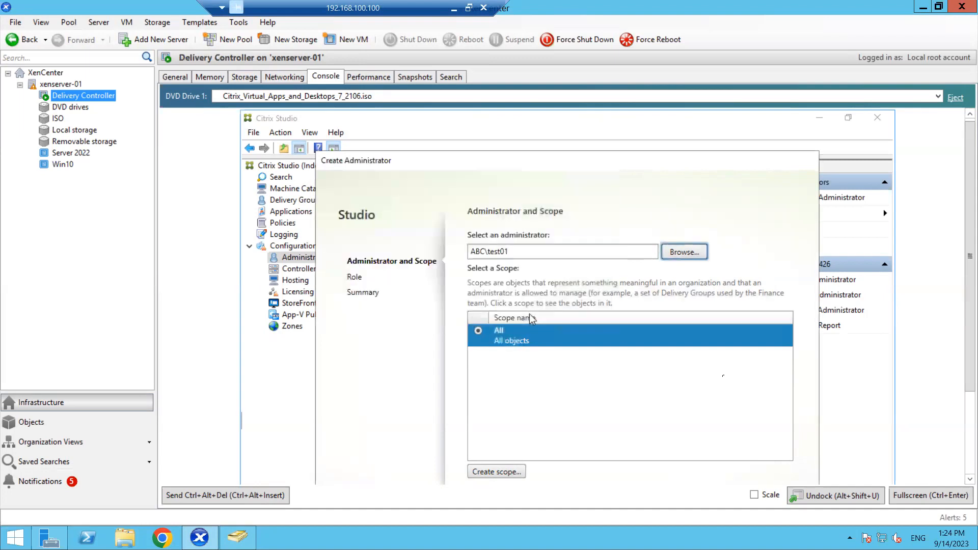
click(918, 494)
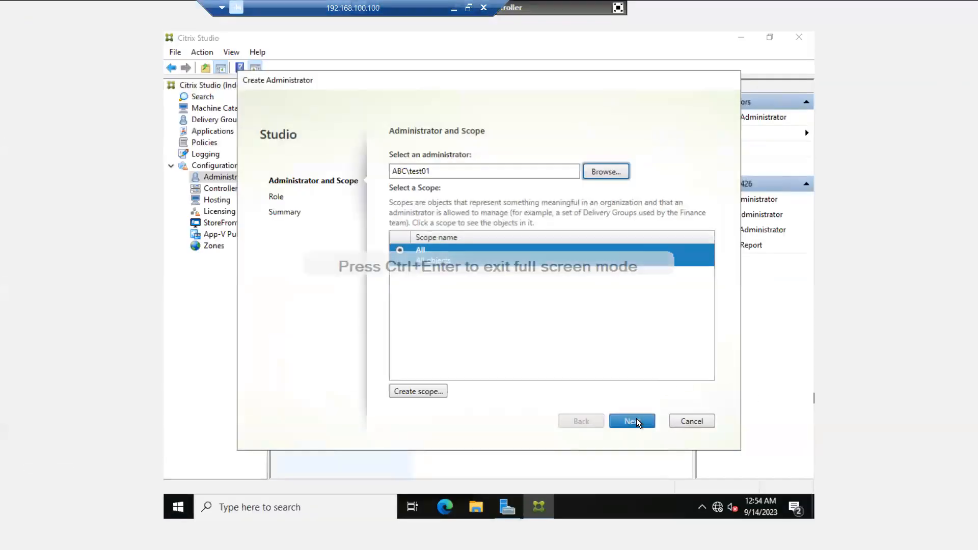
click(637, 420)
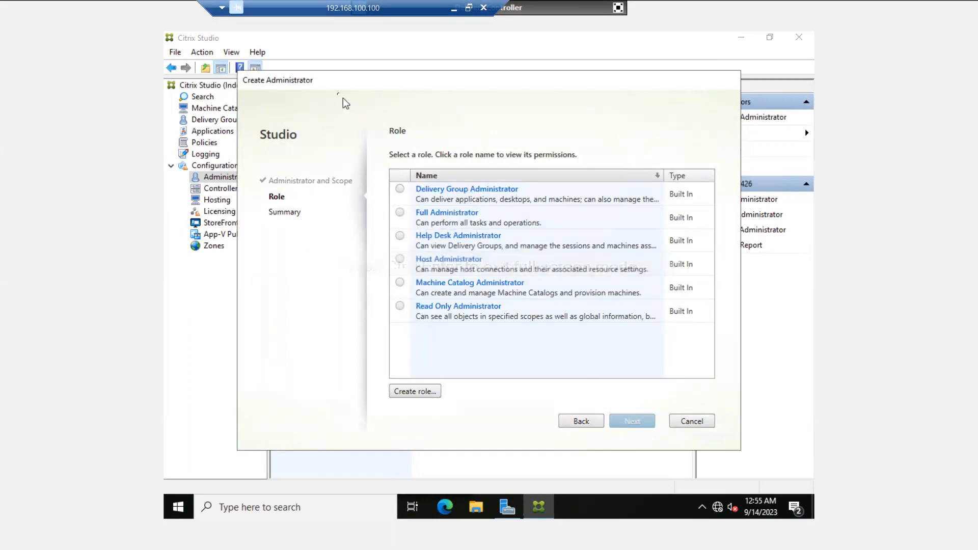
Compare the available roles, choose Read Only Administrator, and finish creating the administrator
drag(337, 82, 425, 90)
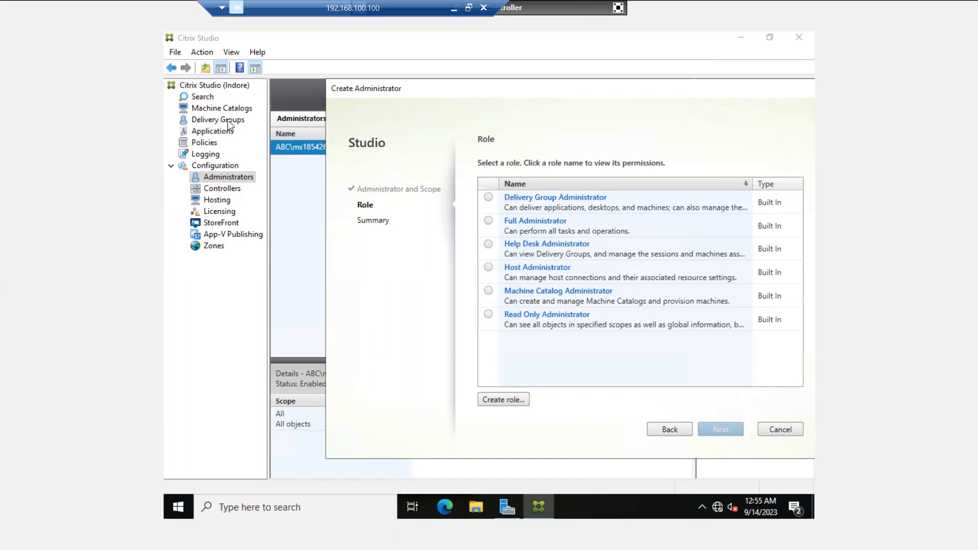
click(489, 223)
click(488, 223)
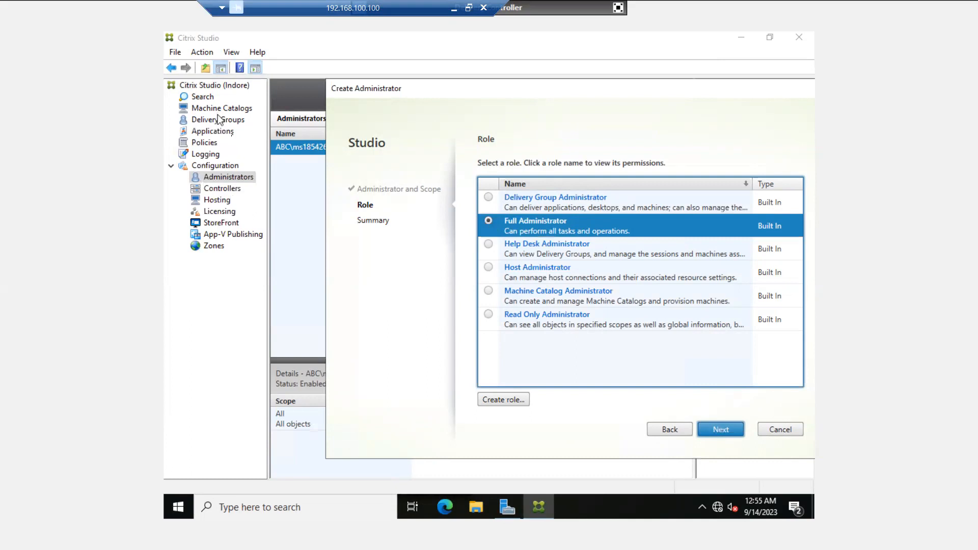
click(489, 247)
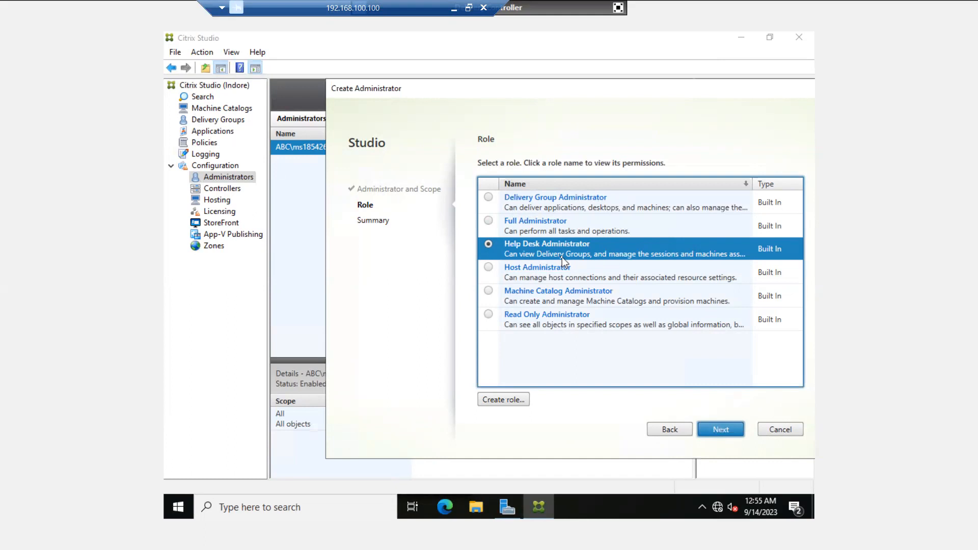
click(489, 267)
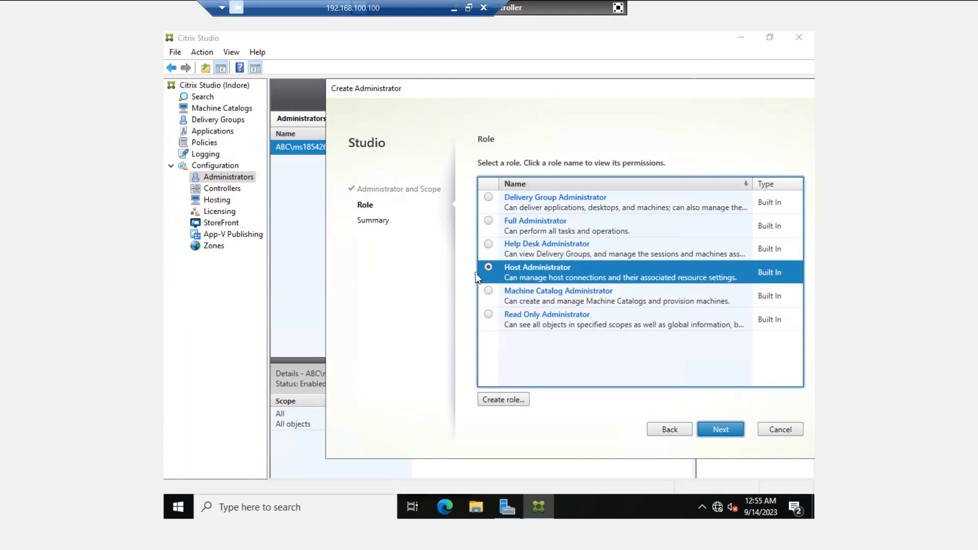
click(488, 291)
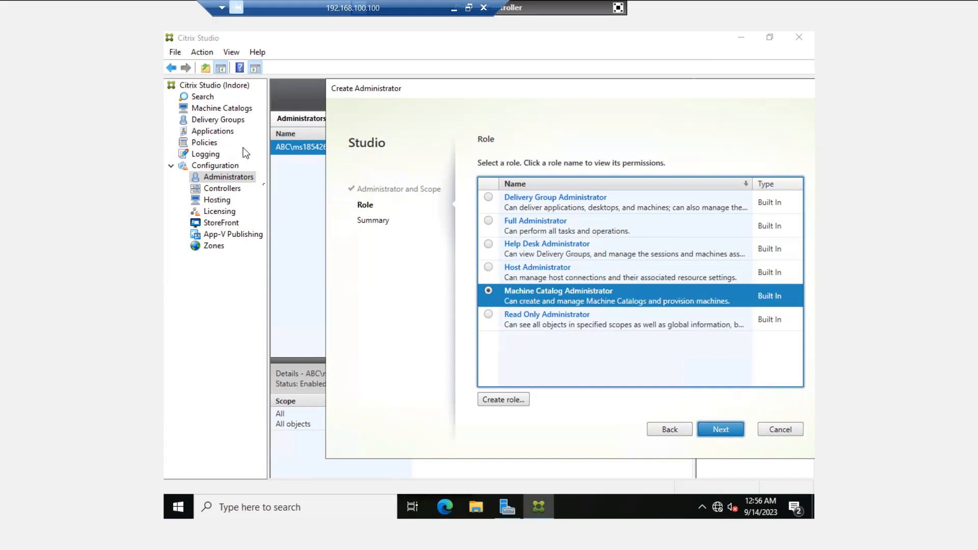
click(489, 316)
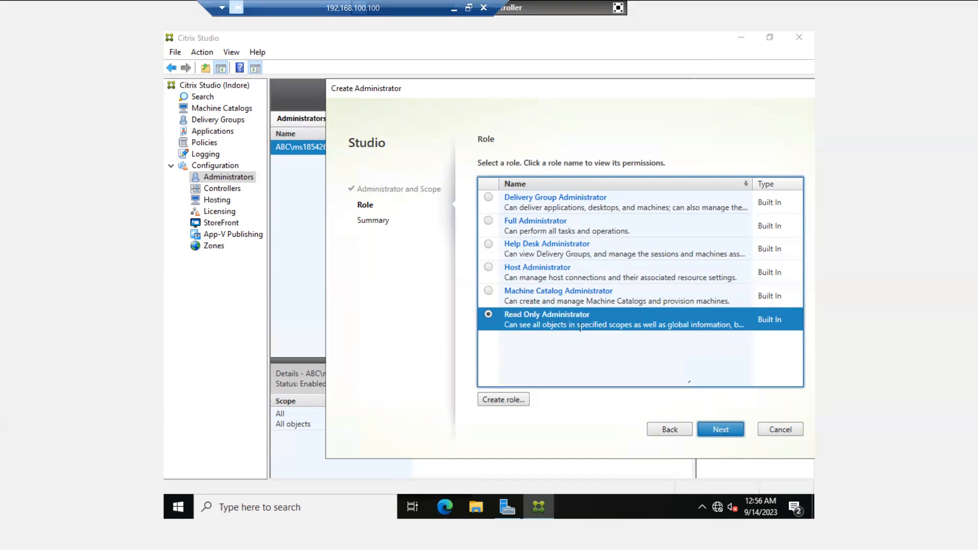
click(718, 431)
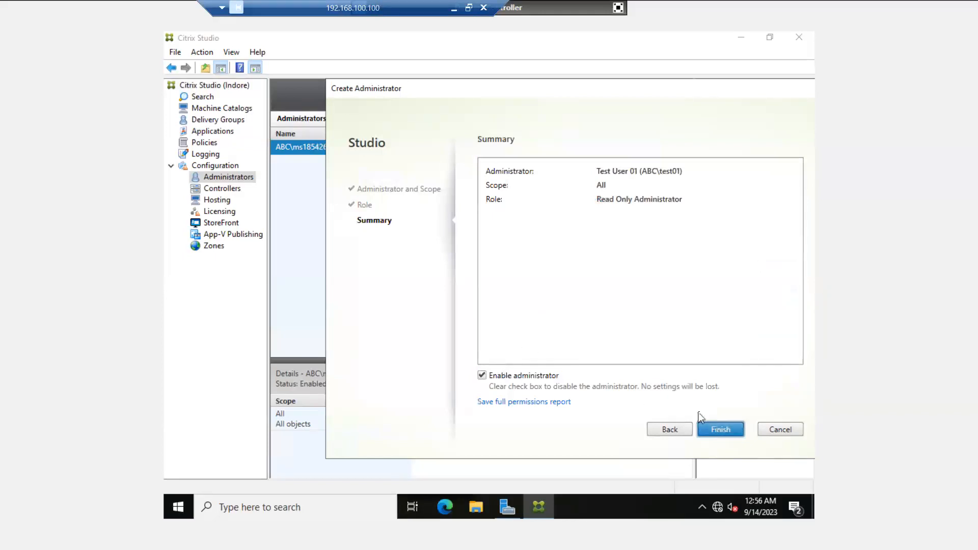
click(714, 427)
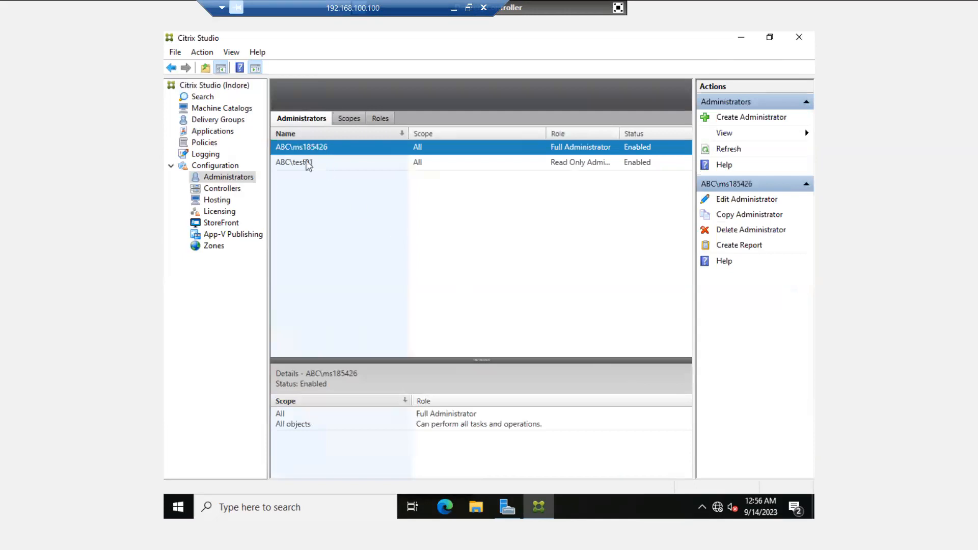
Compare the details of the new Read Only Administrator and the existing Full Administrator
click(308, 163)
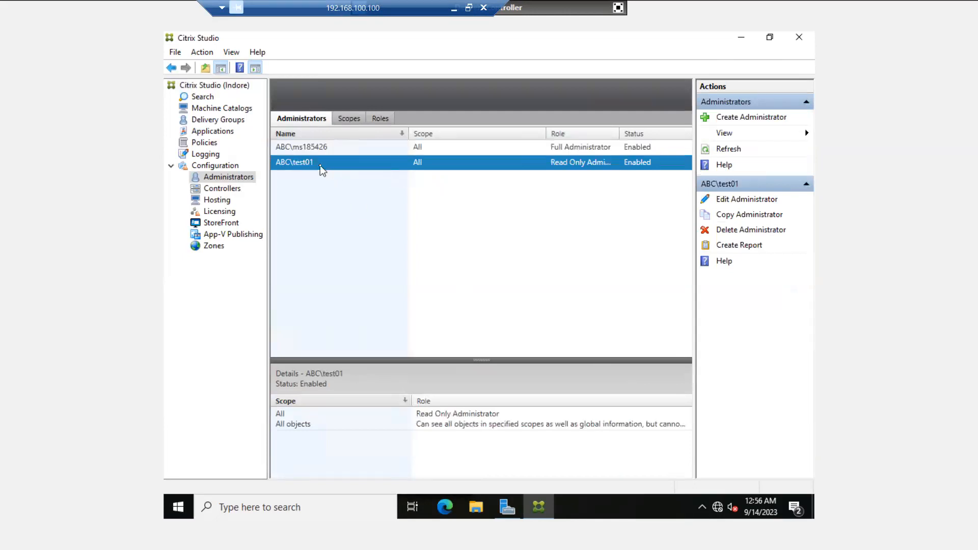
click(304, 147)
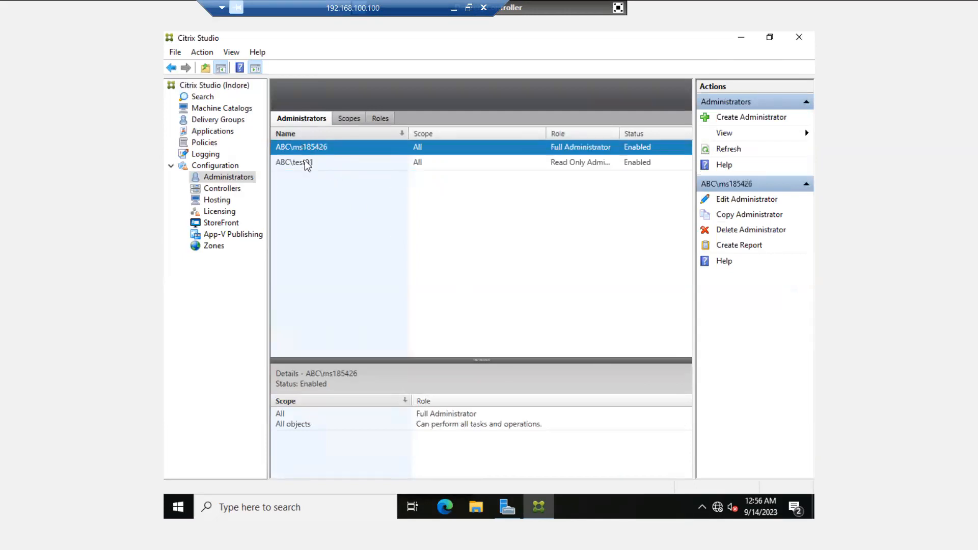
click(306, 163)
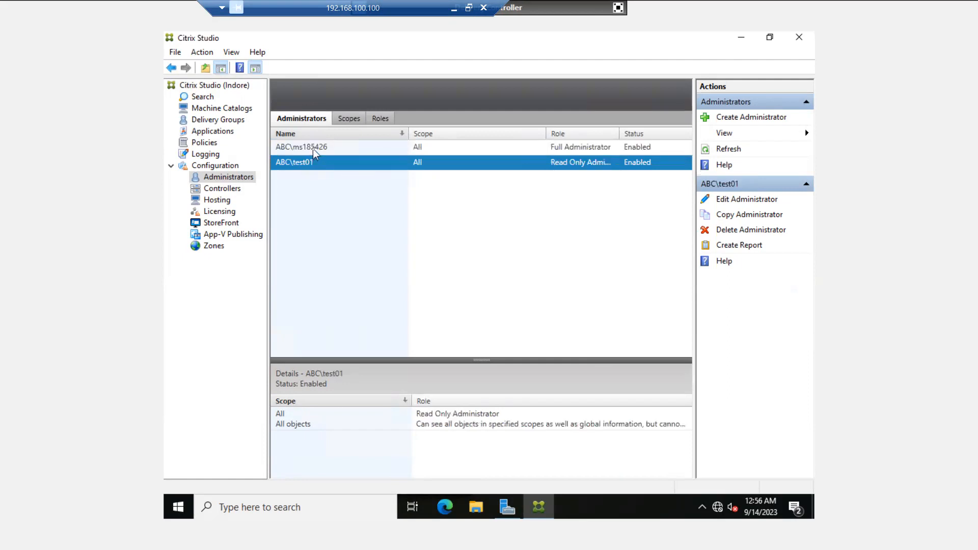
click(313, 147)
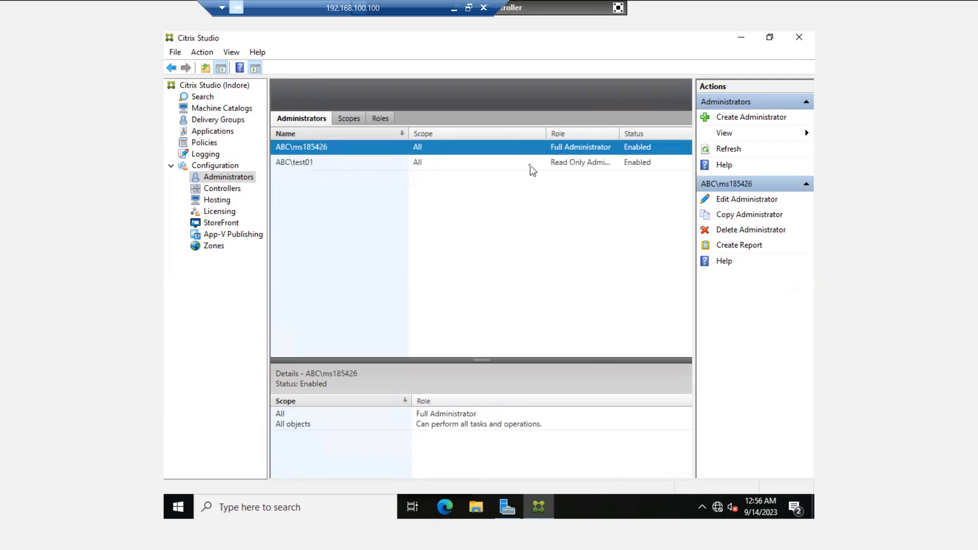
click(532, 167)
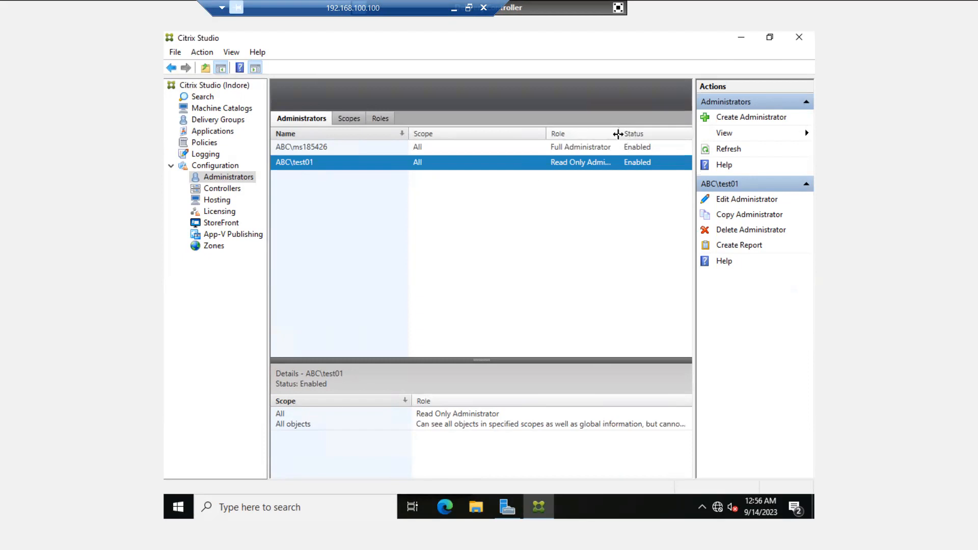
Widen the Role column to show full role names, then view the Hosting connections
drag(618, 133, 662, 134)
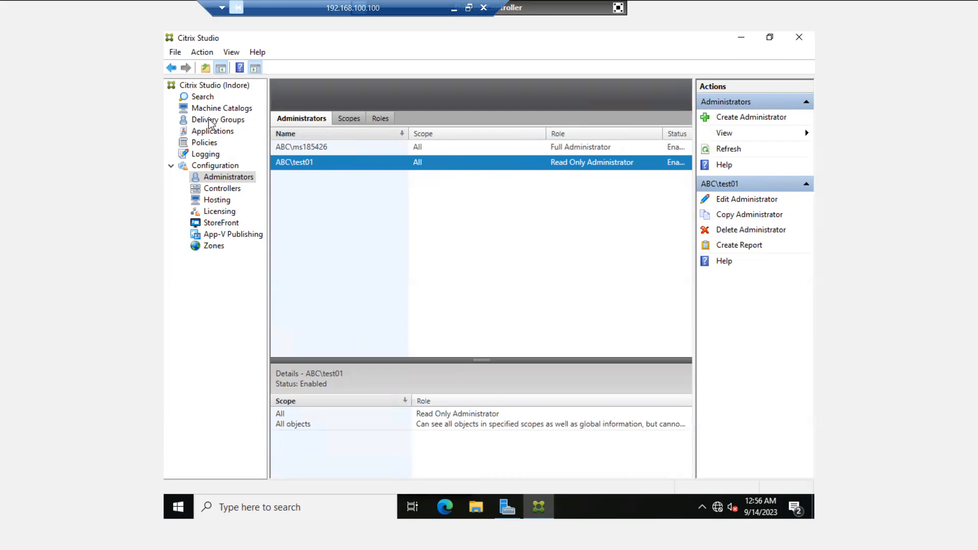
click(219, 211)
click(217, 199)
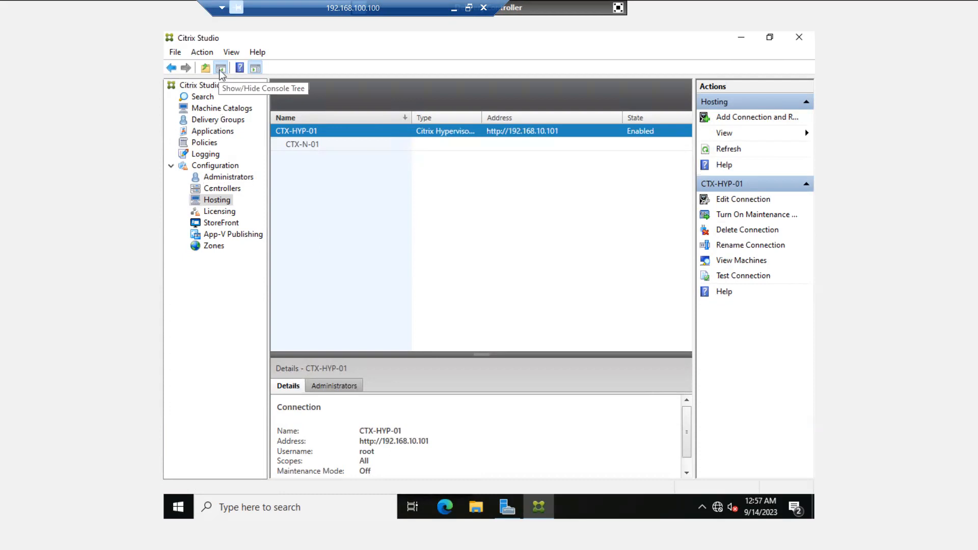
Review controller CTX-DC.ABC.COM and the hosting connections, then view Licensing (port 27000, User/Device)
click(222, 189)
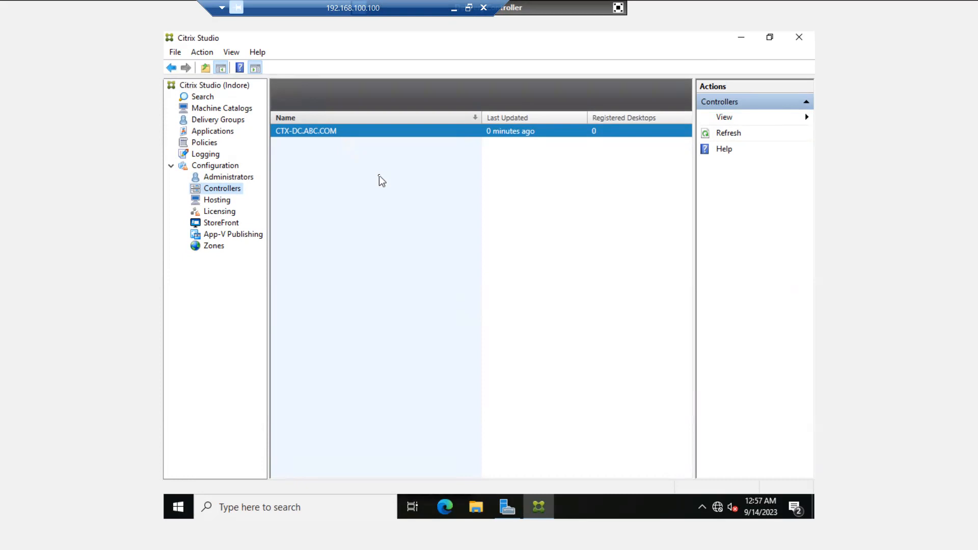
click(215, 202)
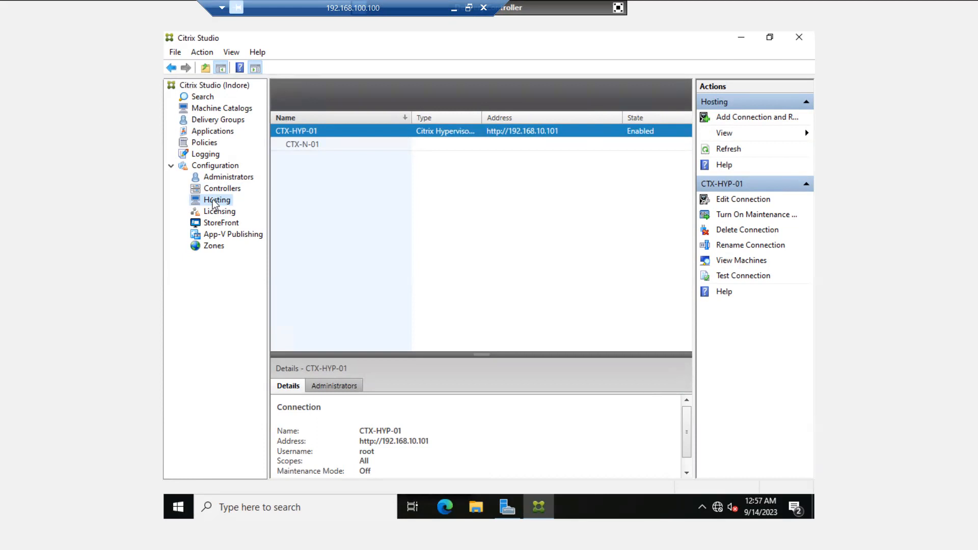
click(218, 211)
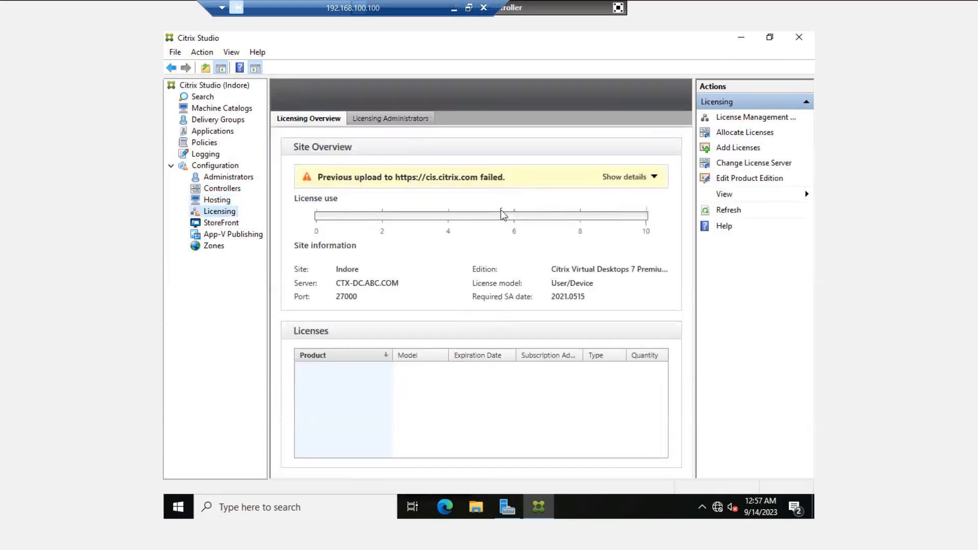
Open license allocation and cancel it without making changes
click(744, 133)
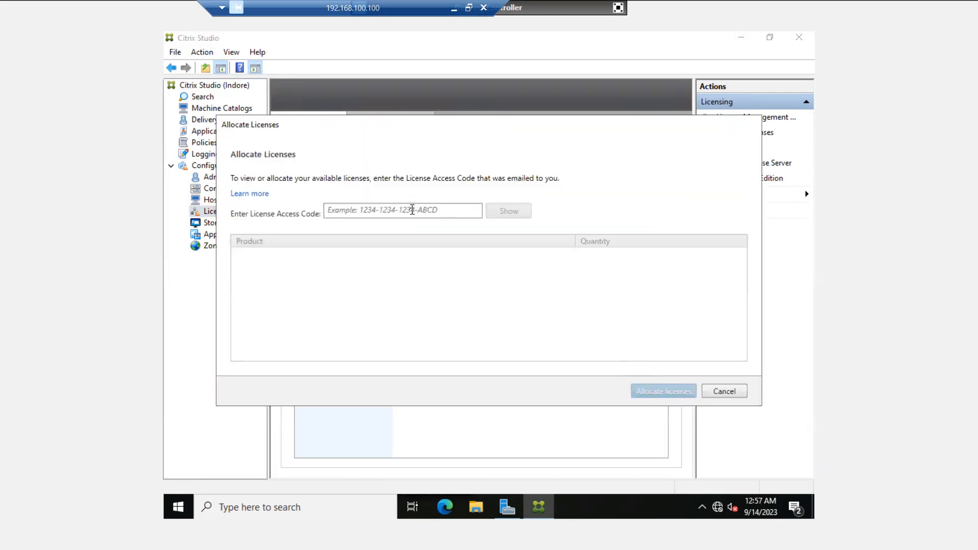
click(412, 209)
click(724, 391)
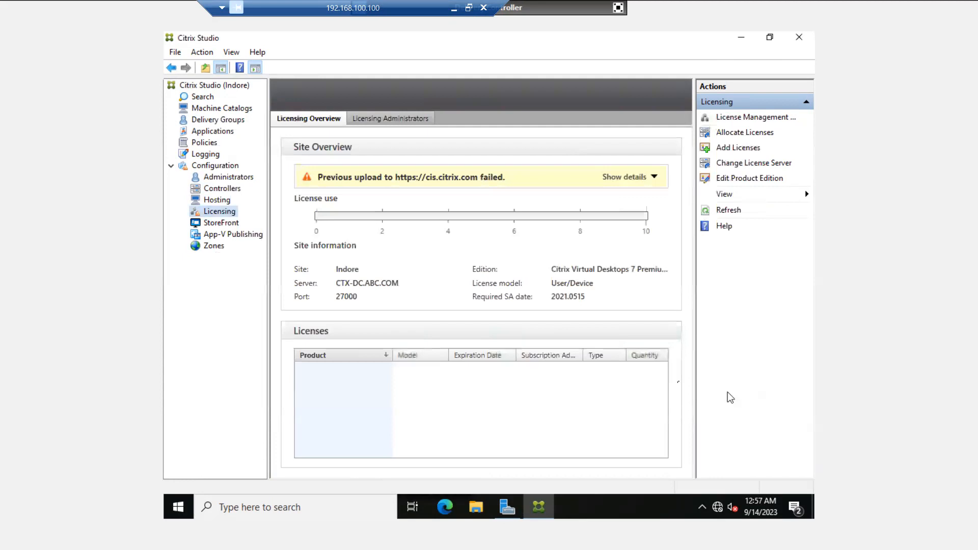
Check StoreFront has no servers, turning off its welcome for good, then go to App-V Publishing
click(221, 223)
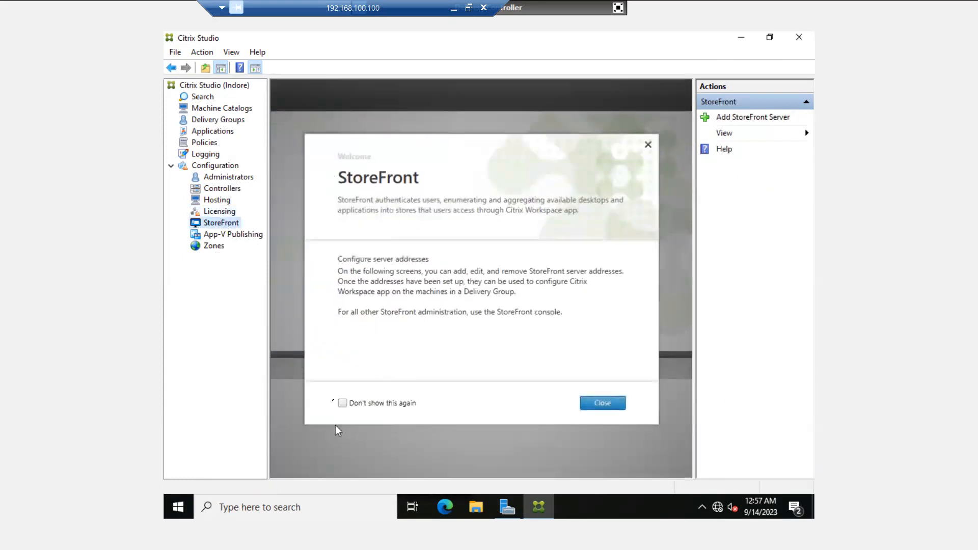
click(342, 403)
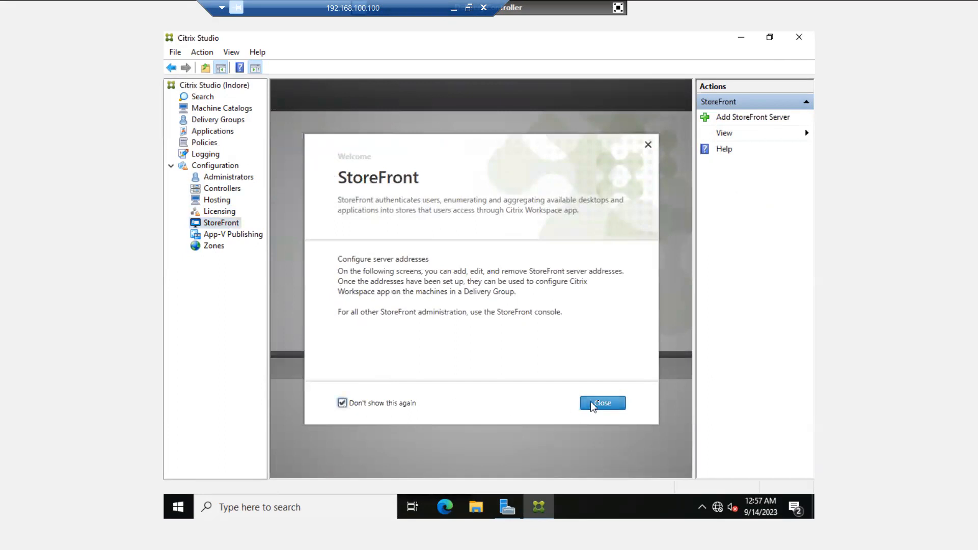
click(604, 404)
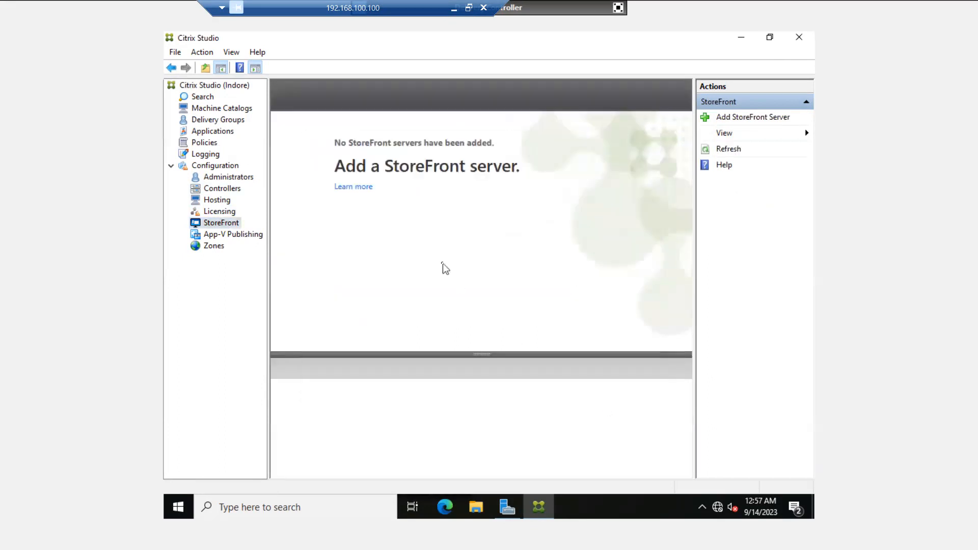
click(214, 236)
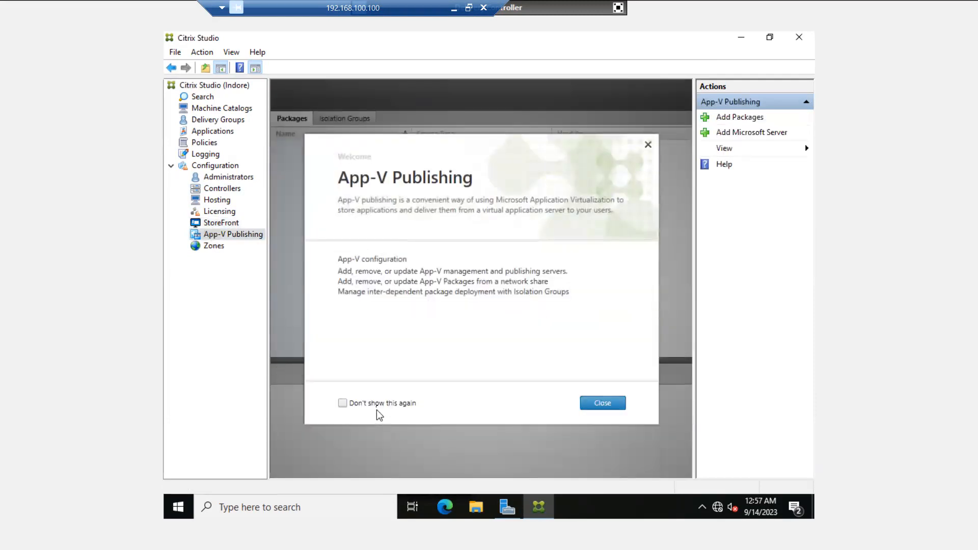
Turn off the App-V Publishing welcome permanently and view the Zones configuration
click(376, 407)
click(607, 409)
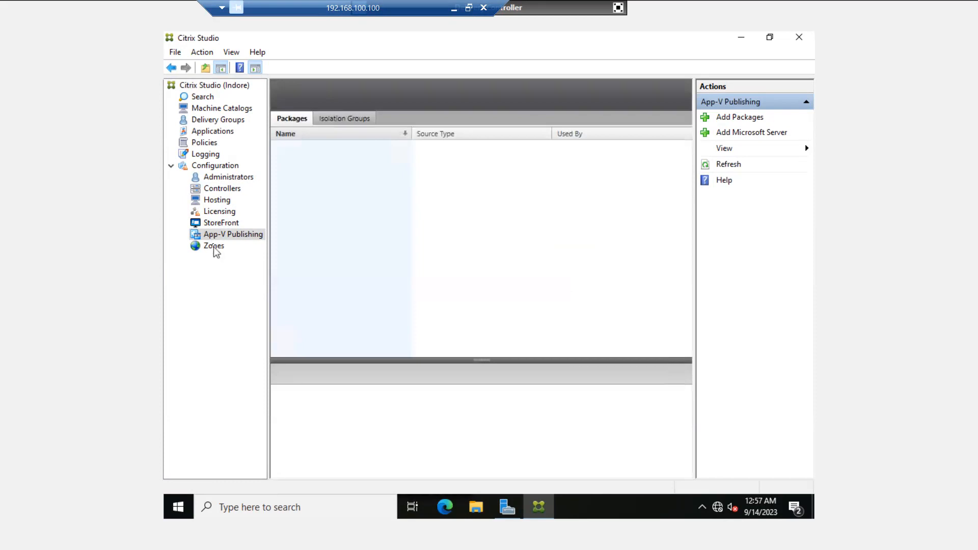
click(214, 247)
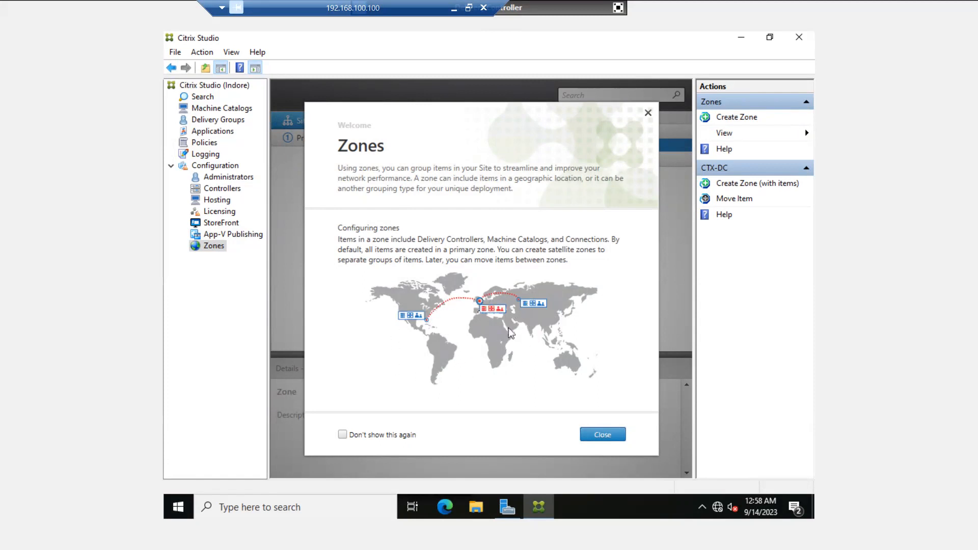
Turn off the Zones welcome, with CTX-DC in the Primary zone, and minimize Studio
click(342, 435)
click(587, 437)
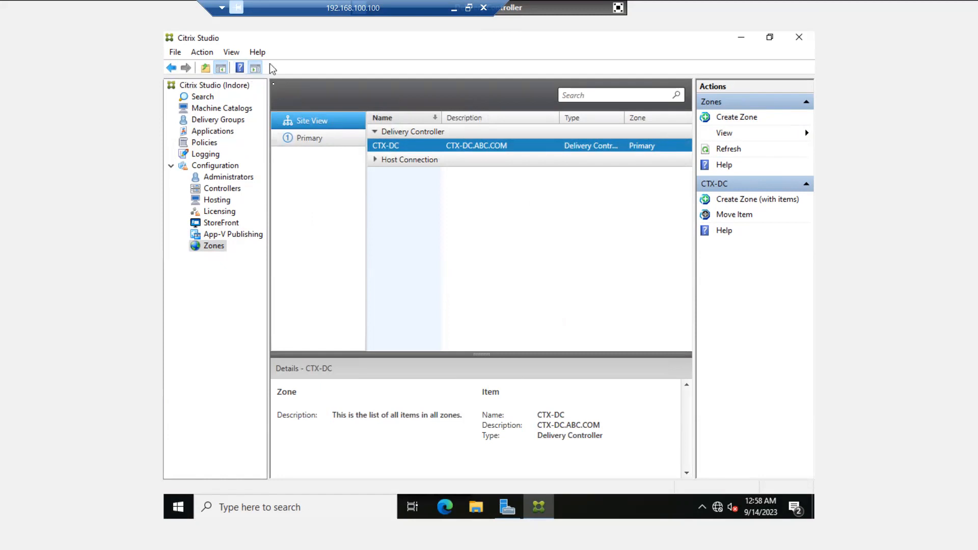
click(742, 39)
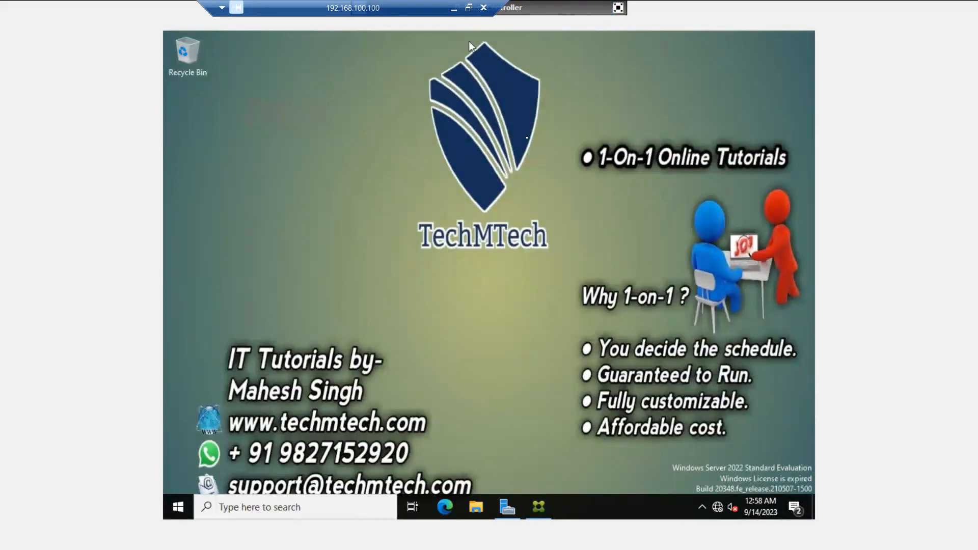
Exit the full-screen XenCenter console and bring up the Citrix Intro deck on slide 2
click(539, 507)
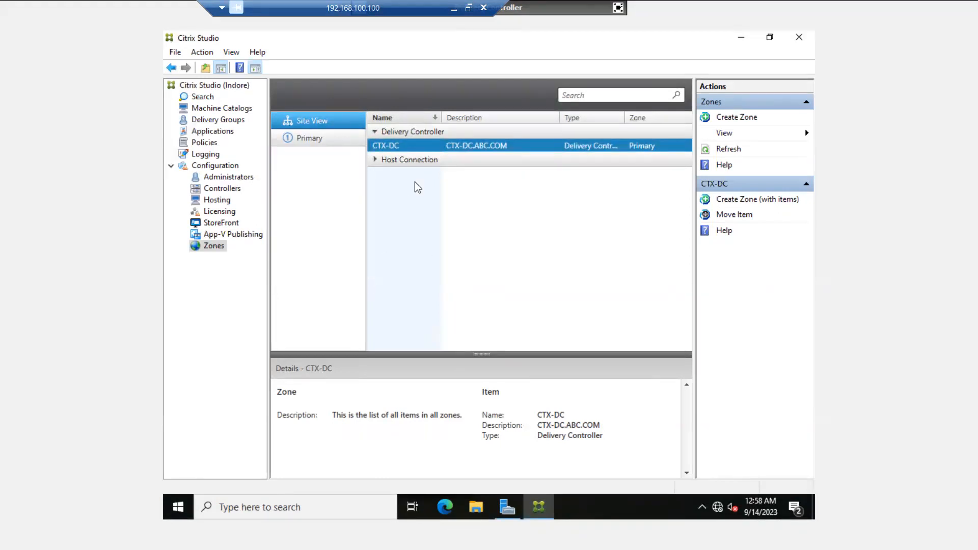
click(621, 8)
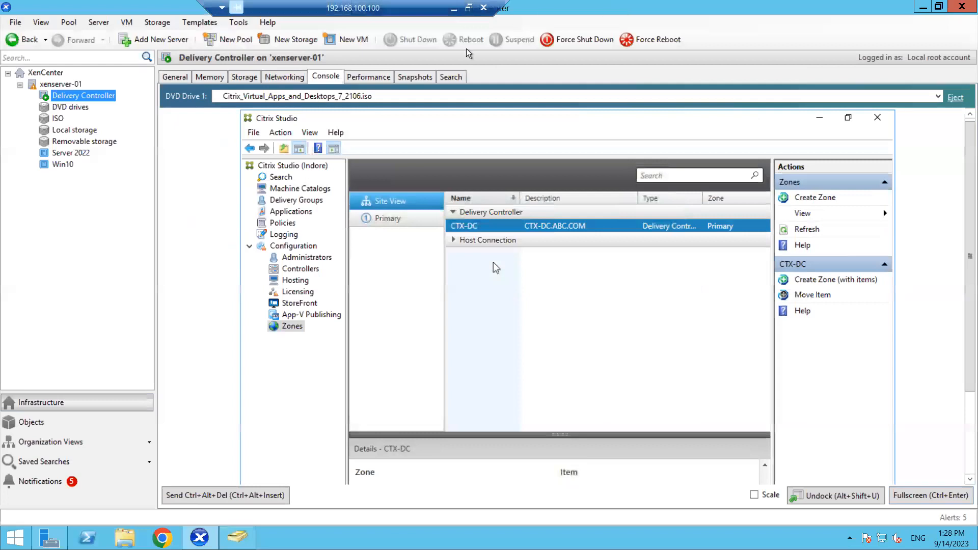
click(951, 538)
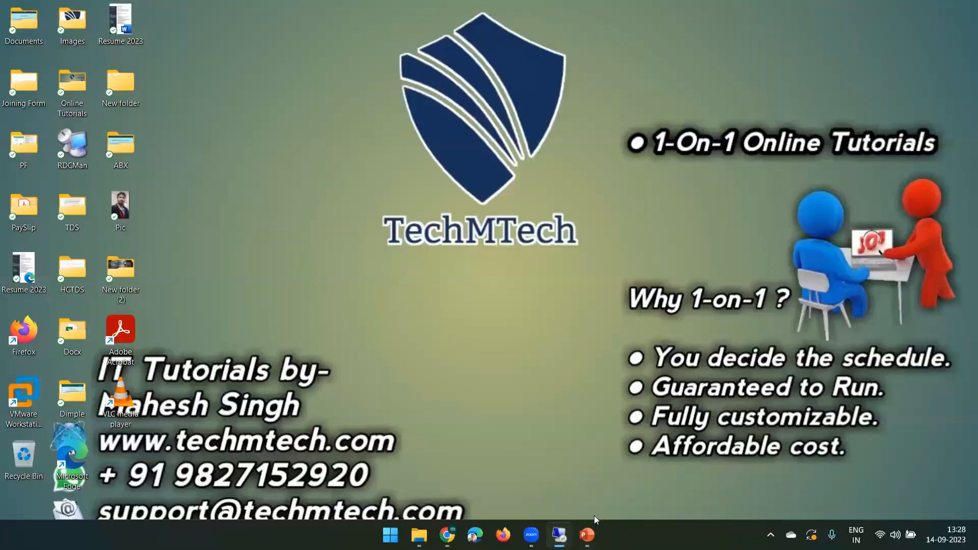
click(593, 523)
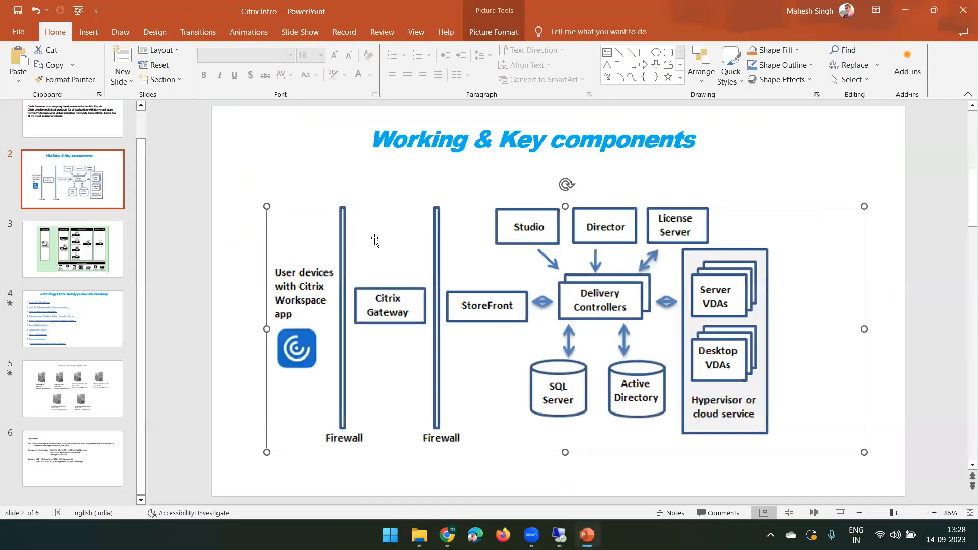
On slide 4, highlight agenda steps from Create Machine Catalogs through Test your deployment
click(64, 332)
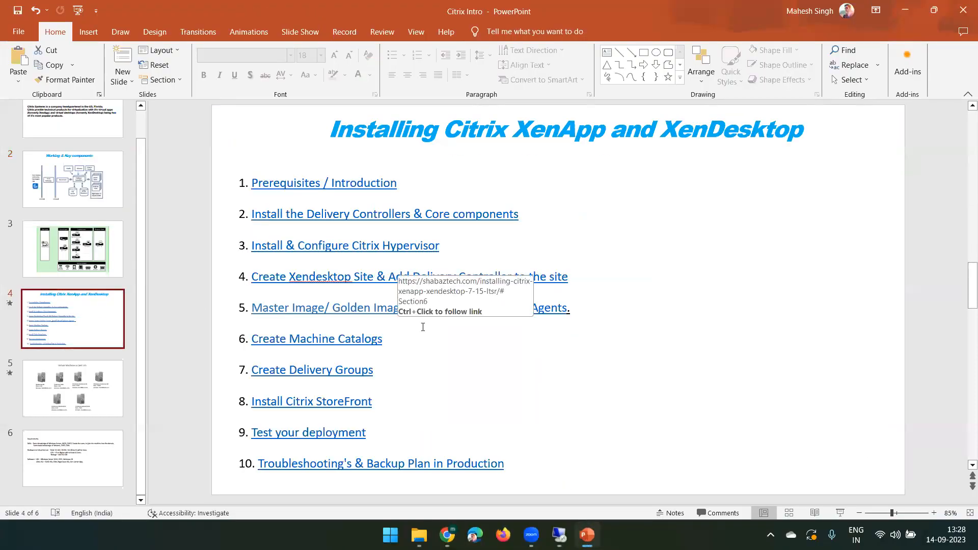
click(576, 304)
triple_click(576, 304)
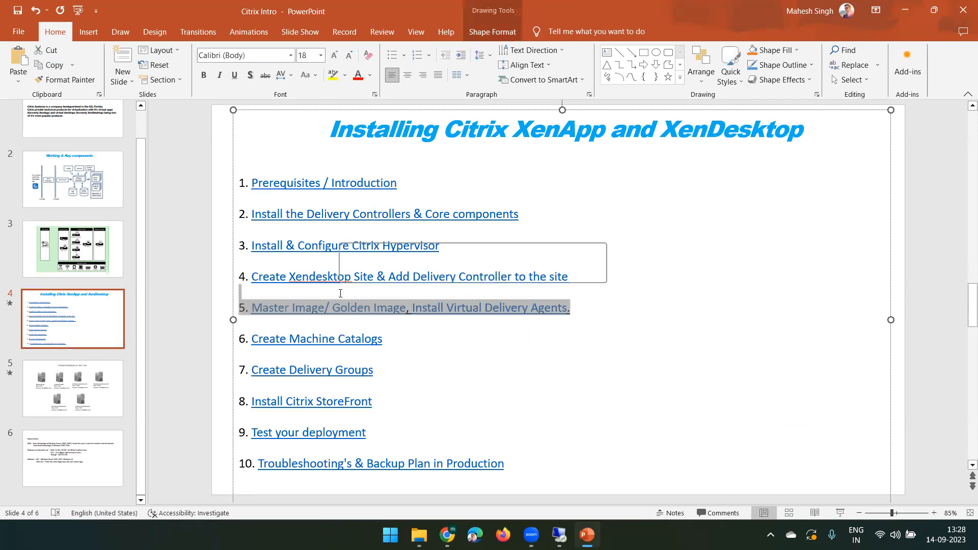
click(383, 338)
triple_click(387, 339)
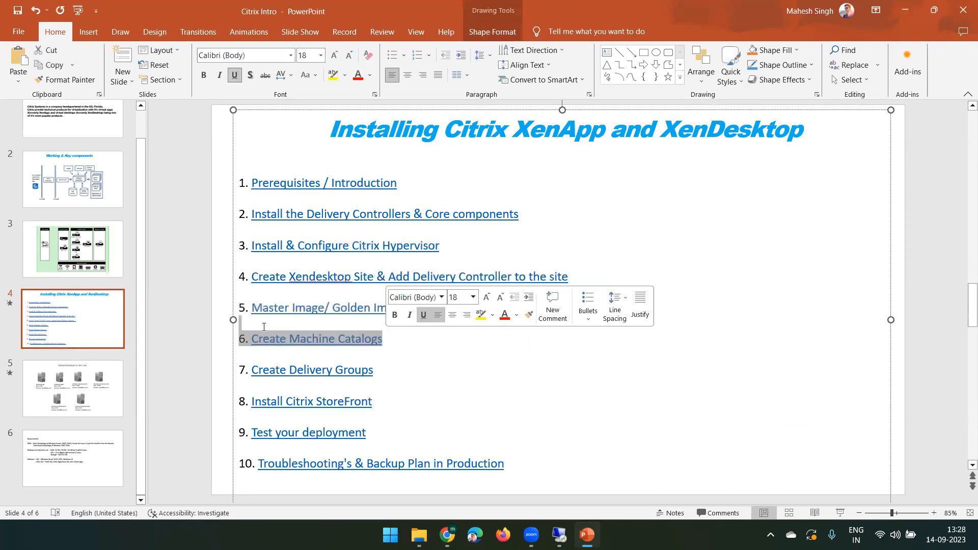
triple_click(379, 371)
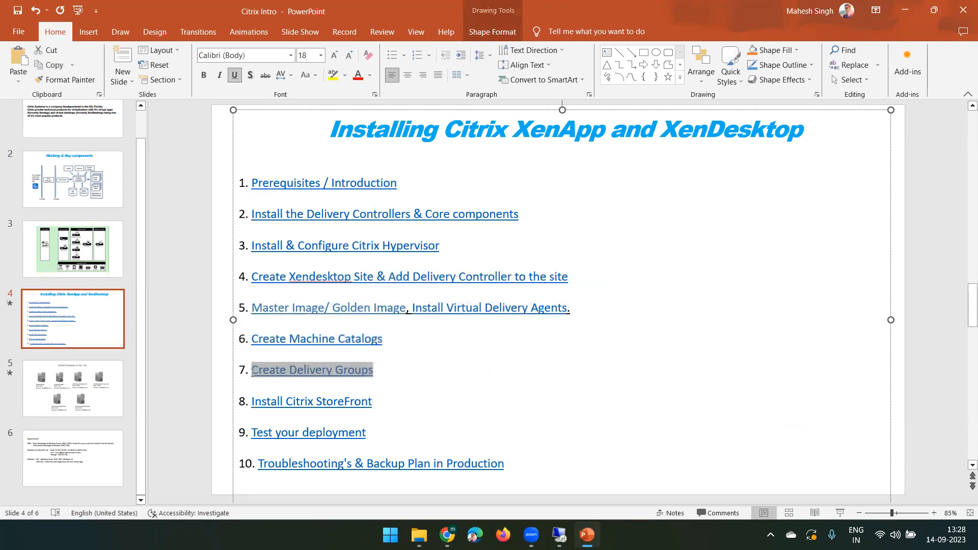
triple_click(376, 401)
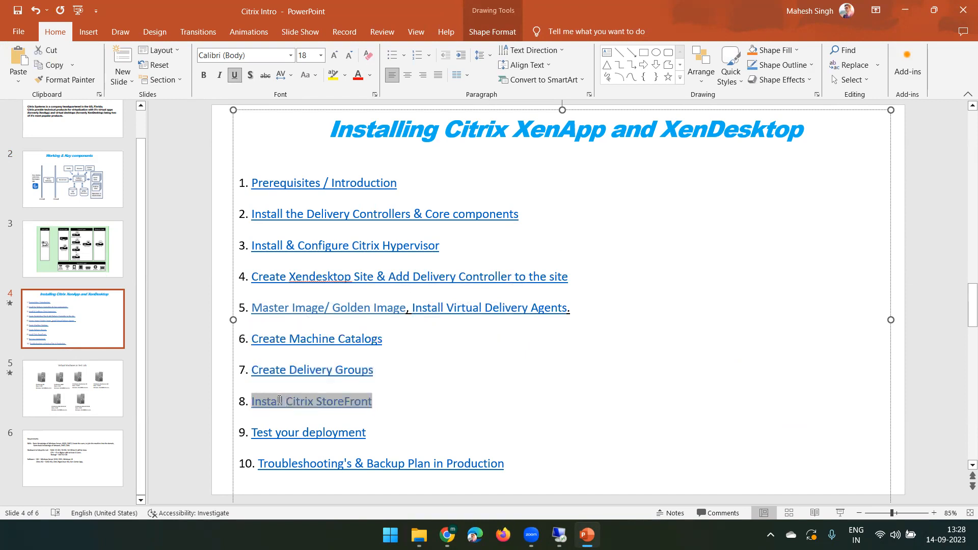
click(389, 403)
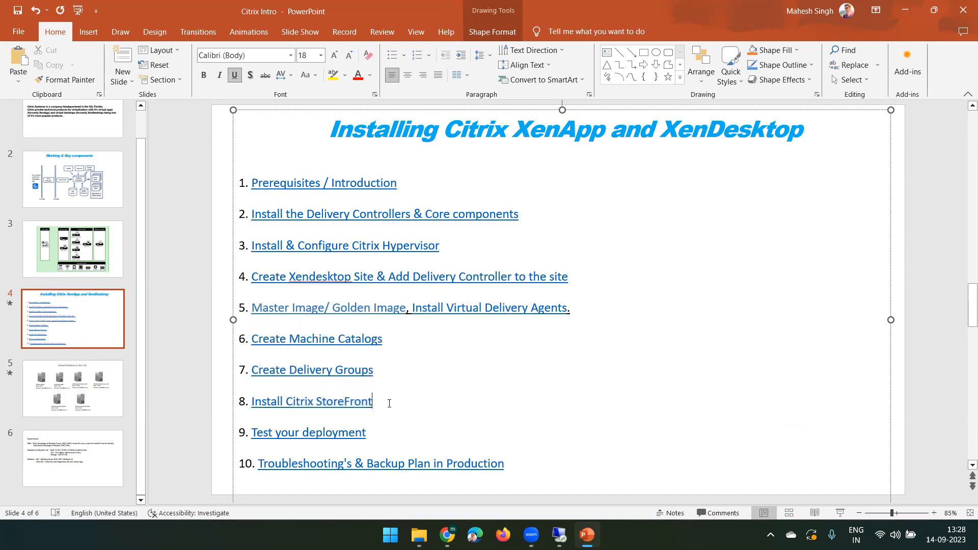
triple_click(376, 432)
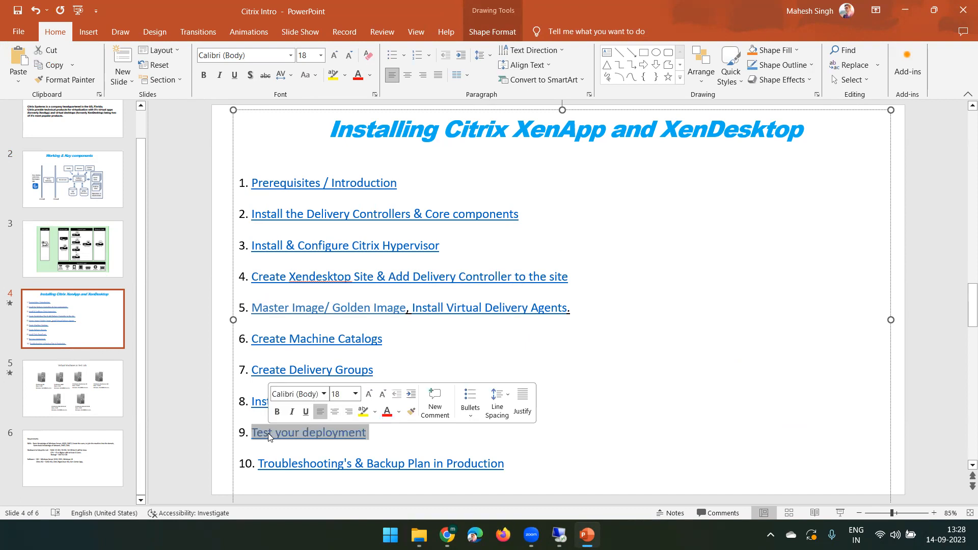
click(376, 432)
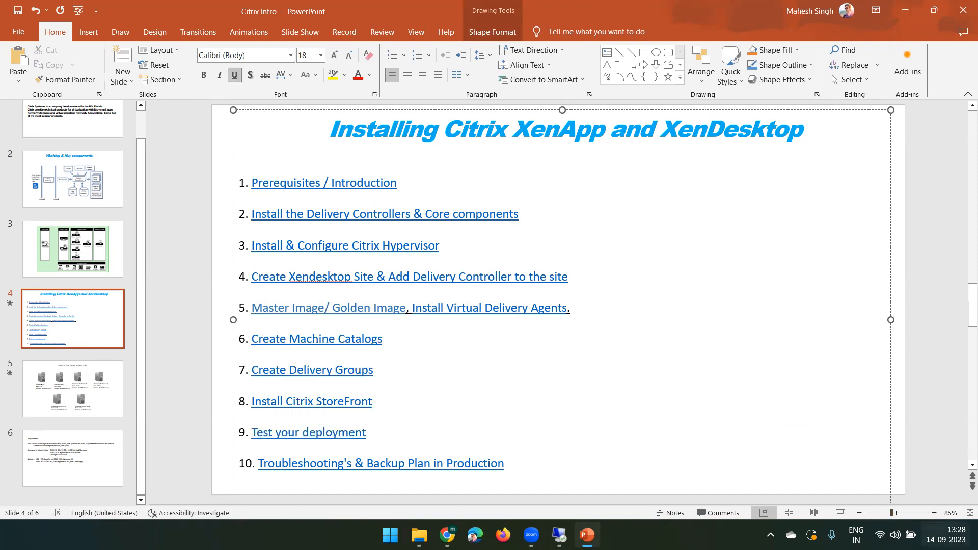
Glance at the notifications and calendar panel, then minimize PowerPoint to show the desktop
click(946, 535)
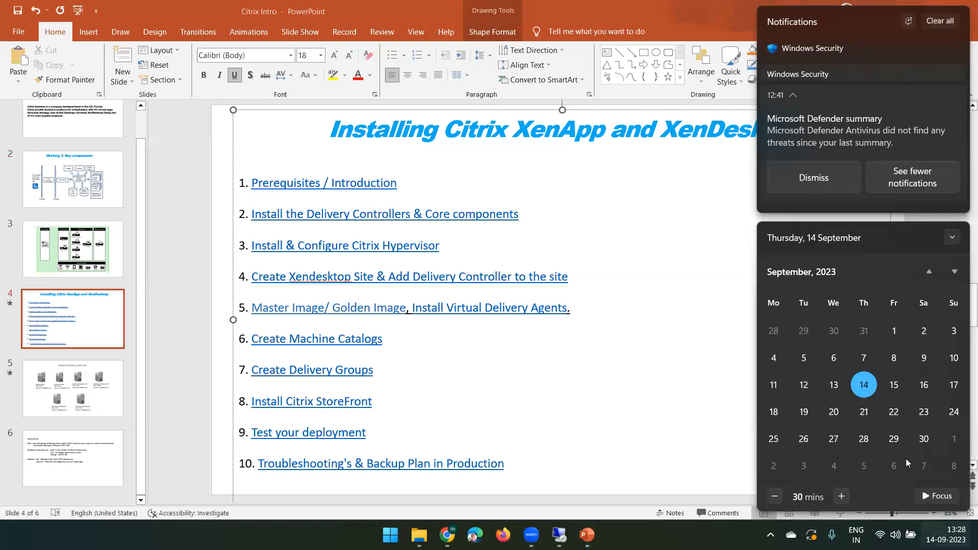
click(946, 535)
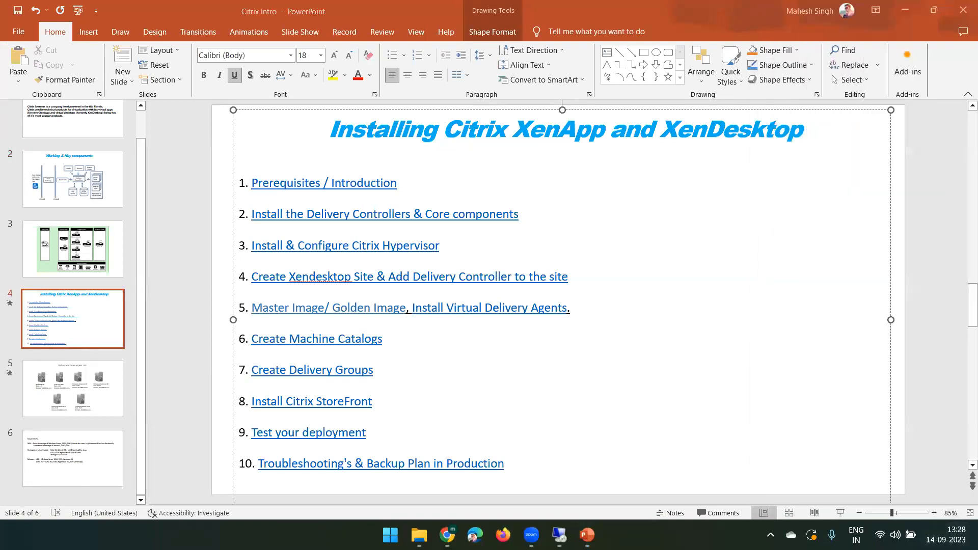
click(911, 10)
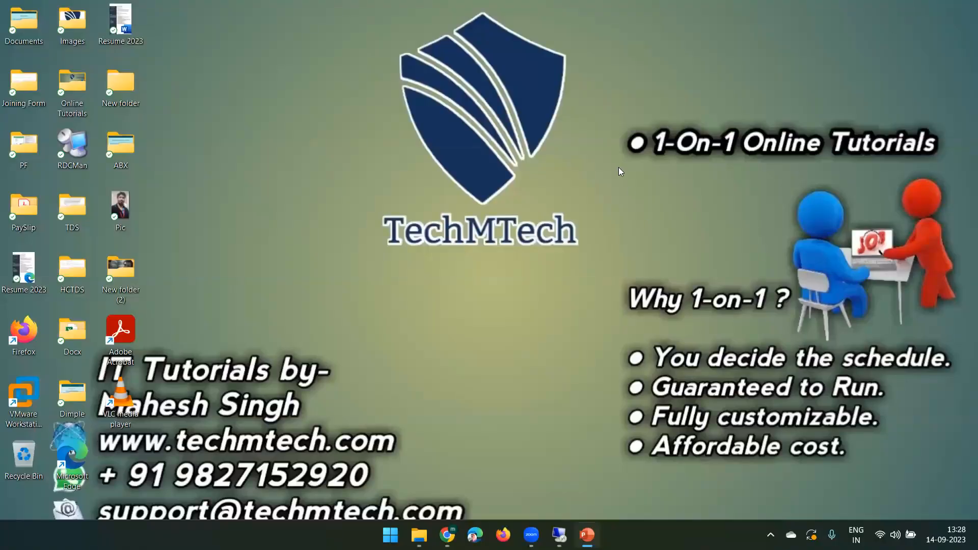